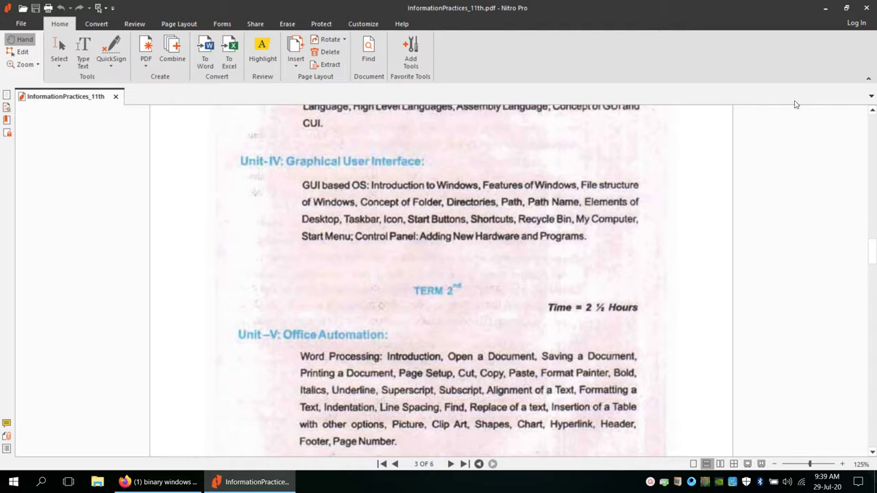
- Minimize the PDF, open the C: drive from This PC and display its contents in the Details layout
left_click(833, 9)
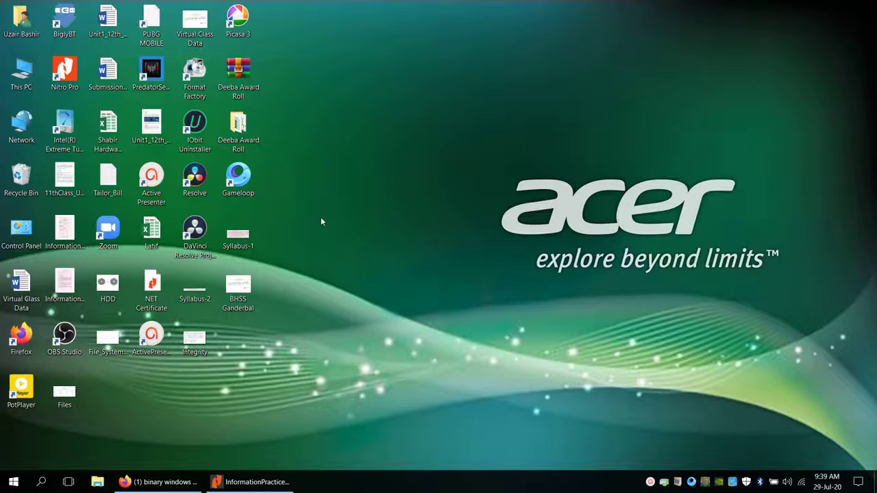
double_click(11, 68)
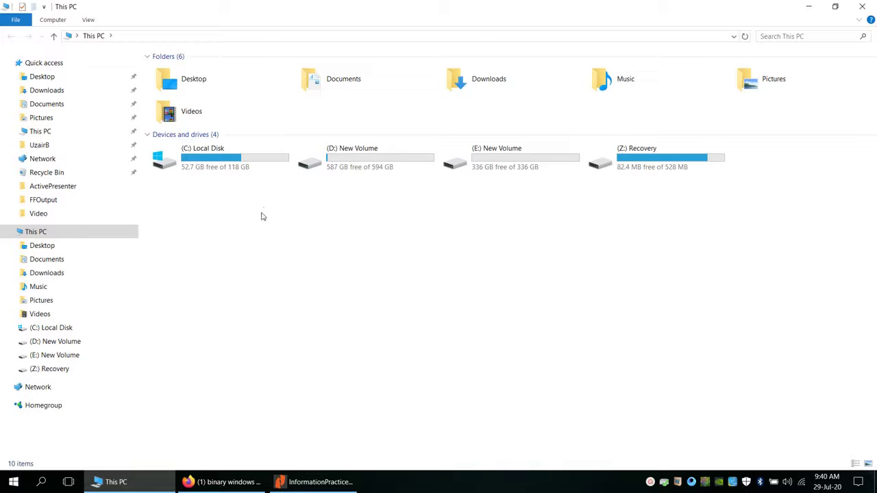
double_click(240, 177)
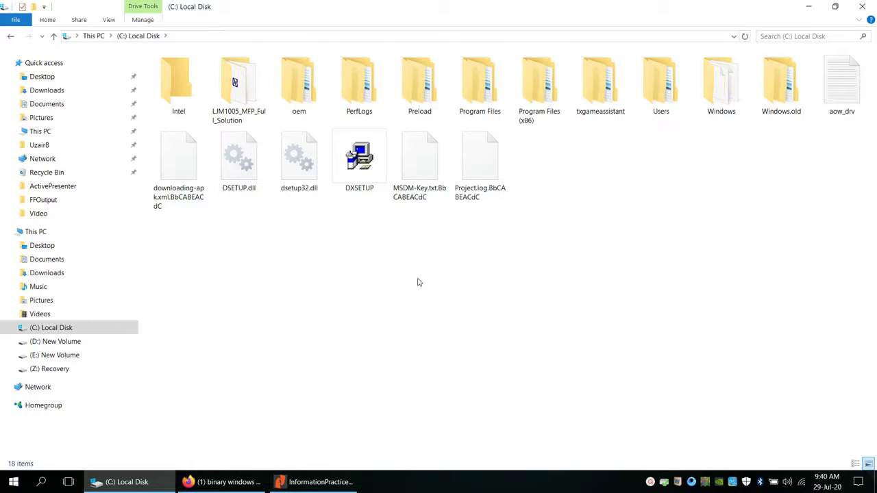
left_click(109, 21)
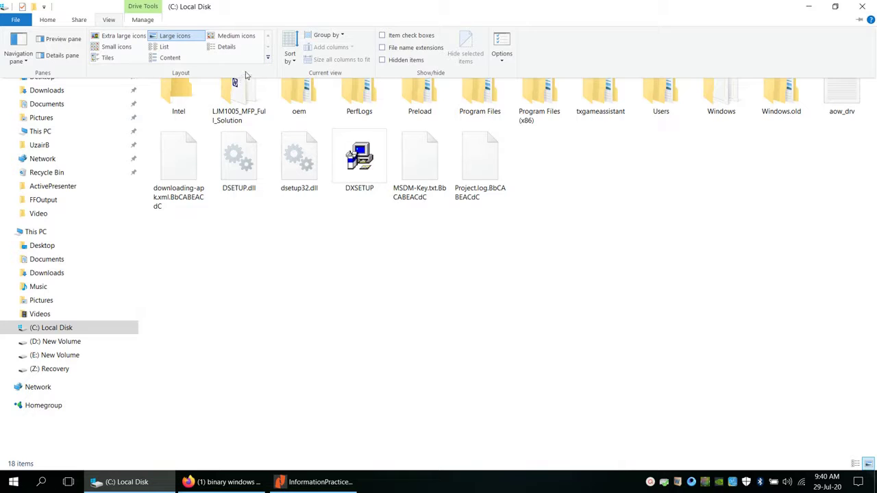
left_click(227, 46)
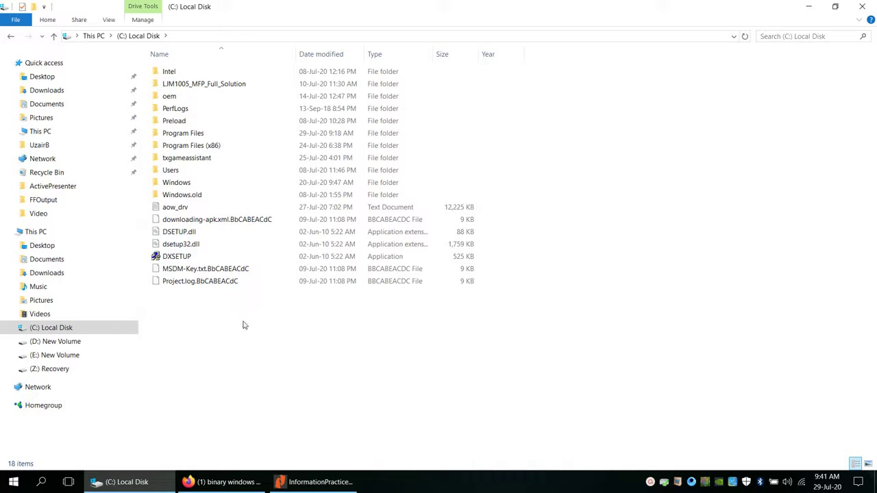
- Open the properties of the aow_drv file on the C: drive and look through its Security, Details and General information
right_click(201, 208)
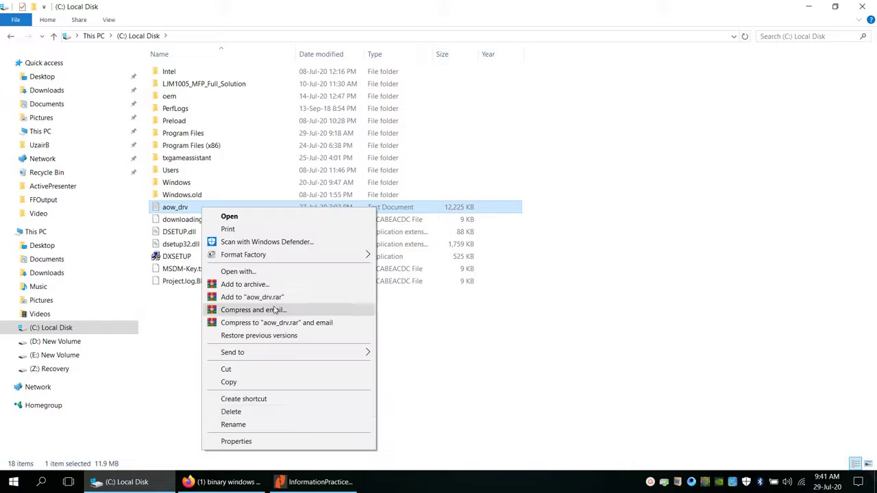
left_click(297, 441)
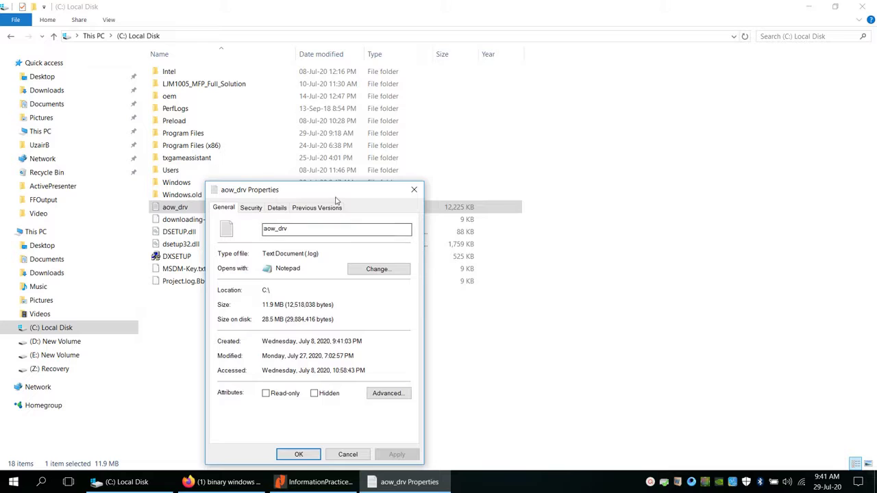
left_click_drag(335, 198, 435, 133)
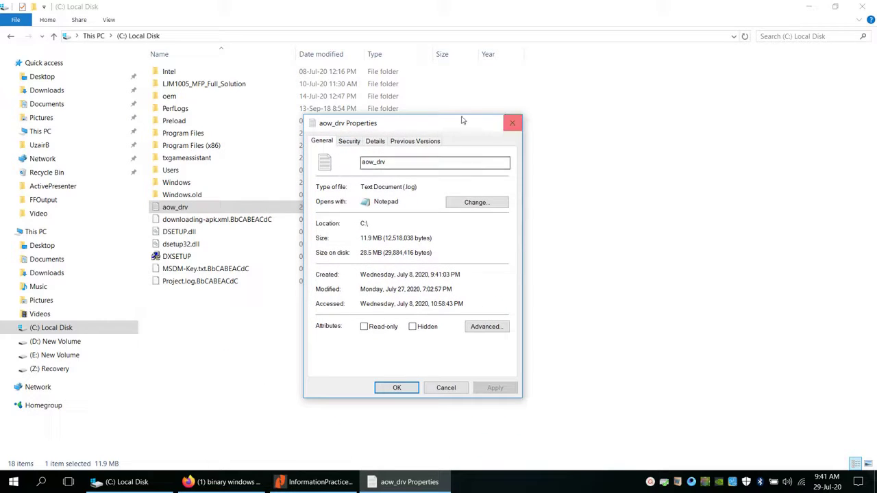
left_click(358, 144)
left_click(380, 144)
left_click(333, 145)
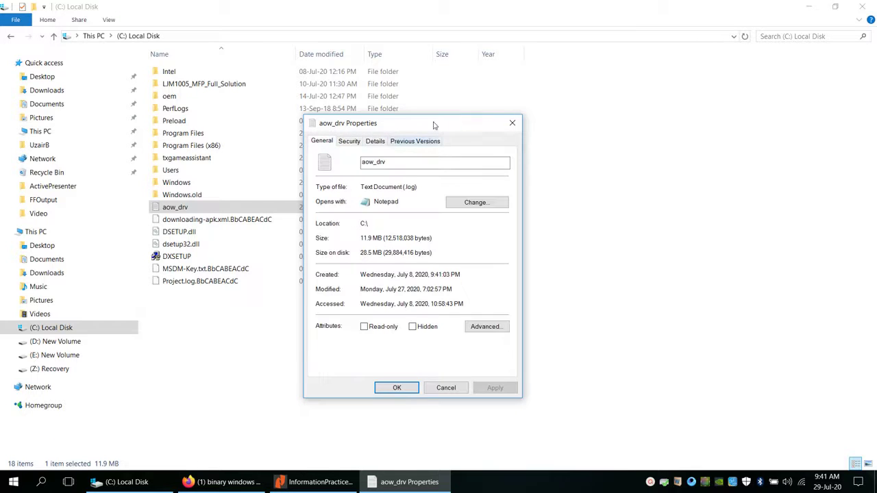
left_click_drag(463, 124, 504, 109)
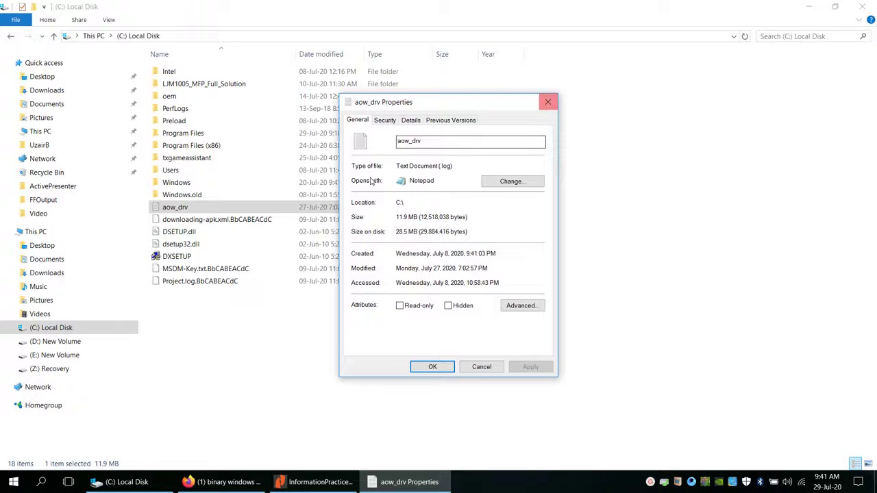
left_click_drag(441, 113, 431, 113)
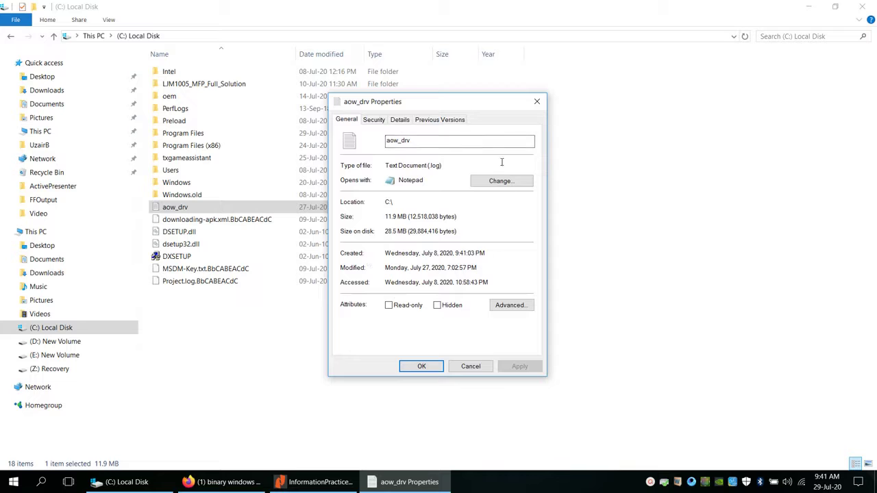
- Review the Security, Details and Previous Versions properties of aow_drv, finishing back on the General properties
left_click(373, 120)
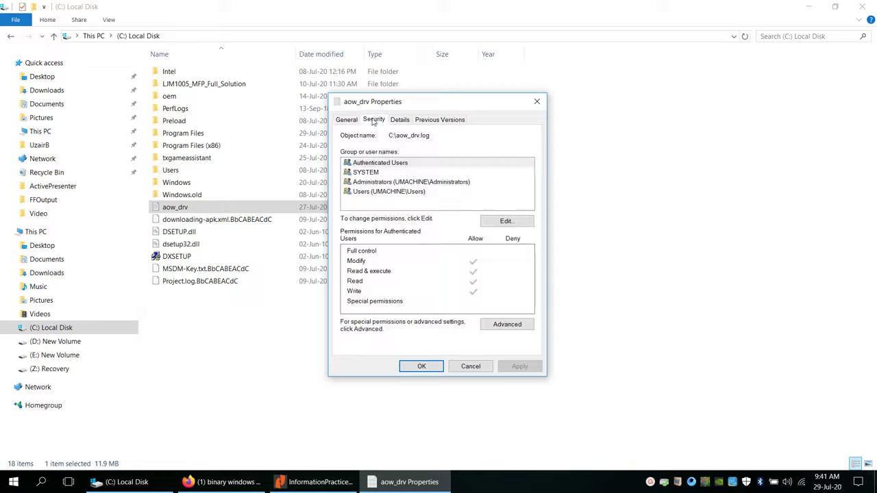
left_click(398, 121)
left_click(373, 121)
left_click(347, 120)
left_click(375, 120)
left_click(400, 120)
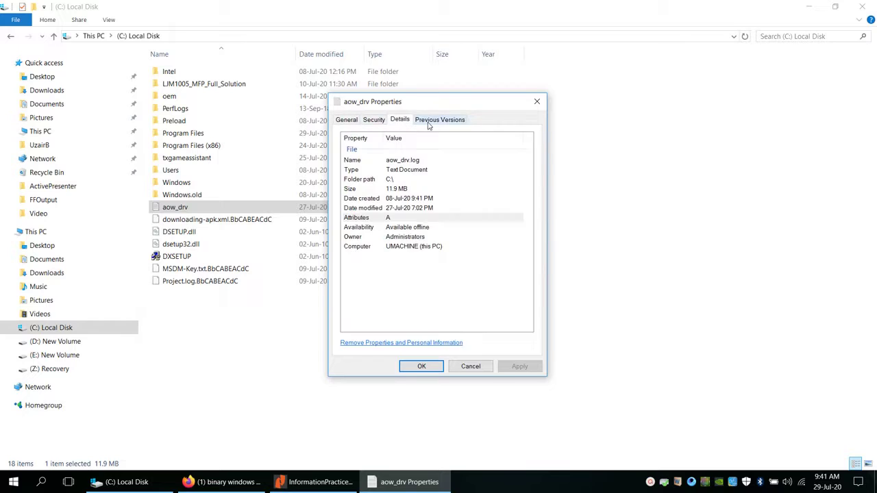
left_click(432, 121)
left_click(350, 121)
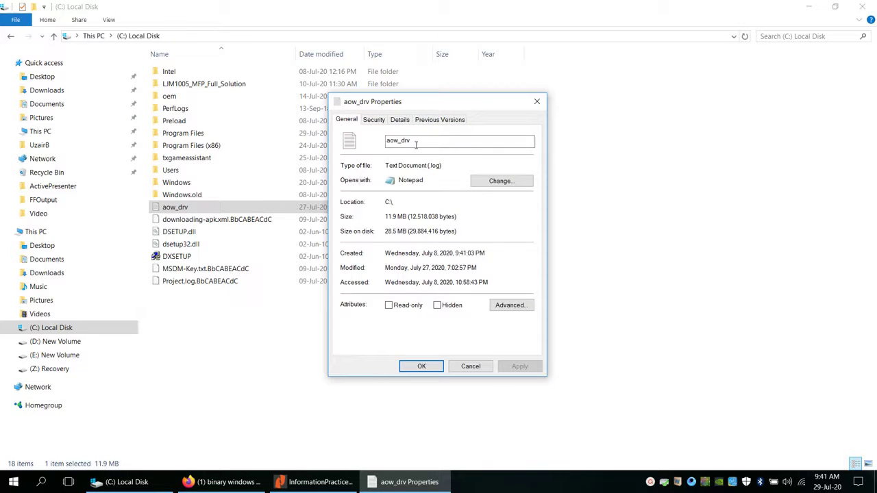
- Highlight the file name in the General properties of aow_drv, and close both the properties and the C: drive window
left_click_drag(415, 144, 378, 143)
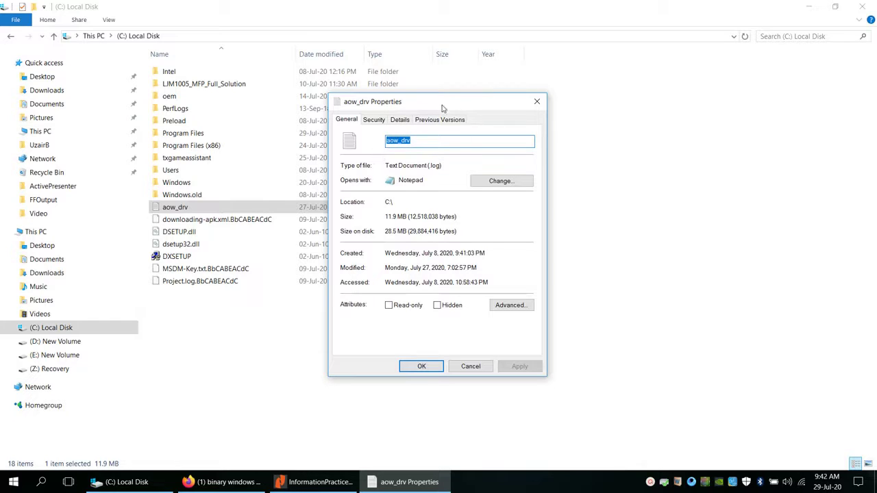
mouse_move(442, 108)
left_mouse_down()
mouse_move(446, 120)
mouse_move(448, 113)
left_mouse_up()
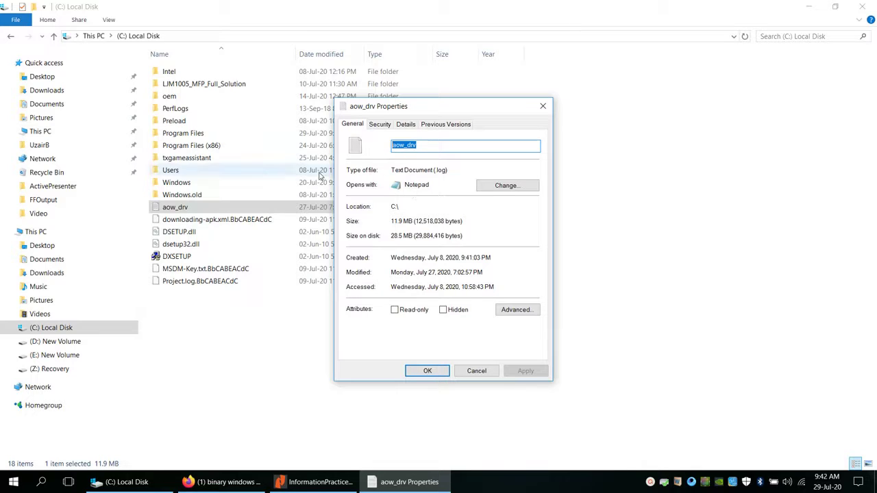
left_click(412, 148)
left_click_drag(428, 146, 386, 145)
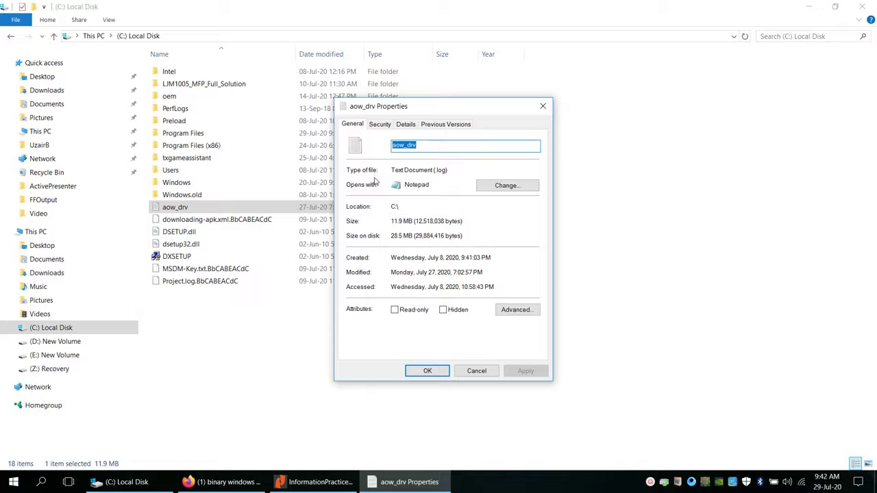
left_click(548, 111)
left_click(862, 6)
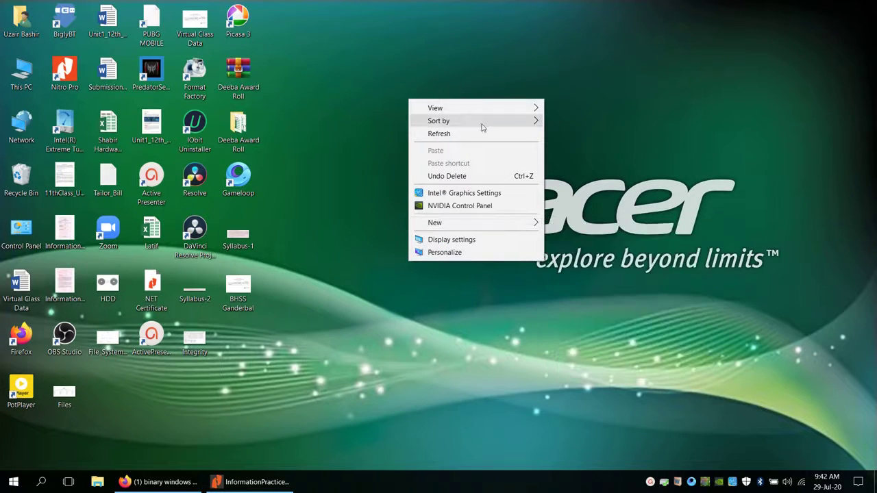
- View the item types that can be newly created on the desktop
mouse_move(495, 230)
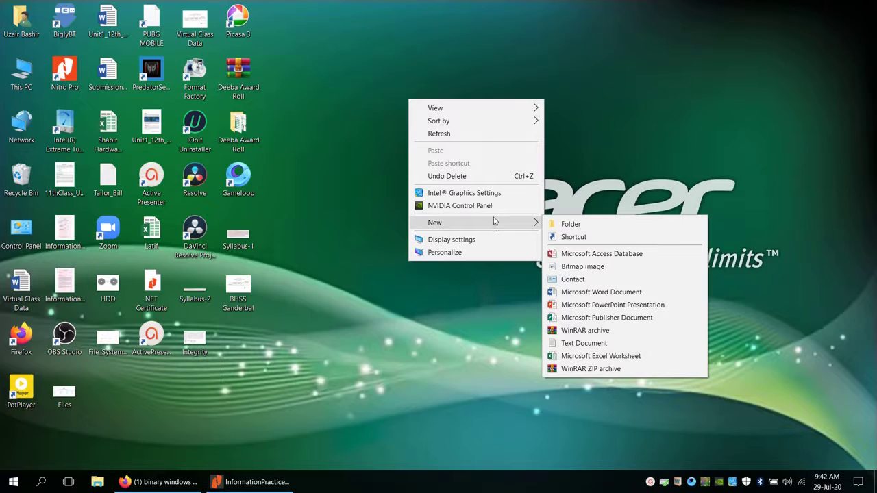
left_click(494, 223)
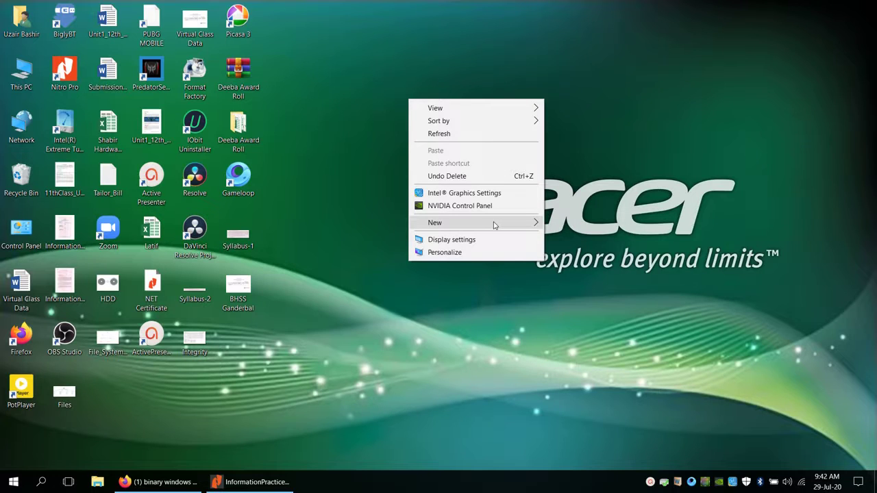
mouse_move(529, 224)
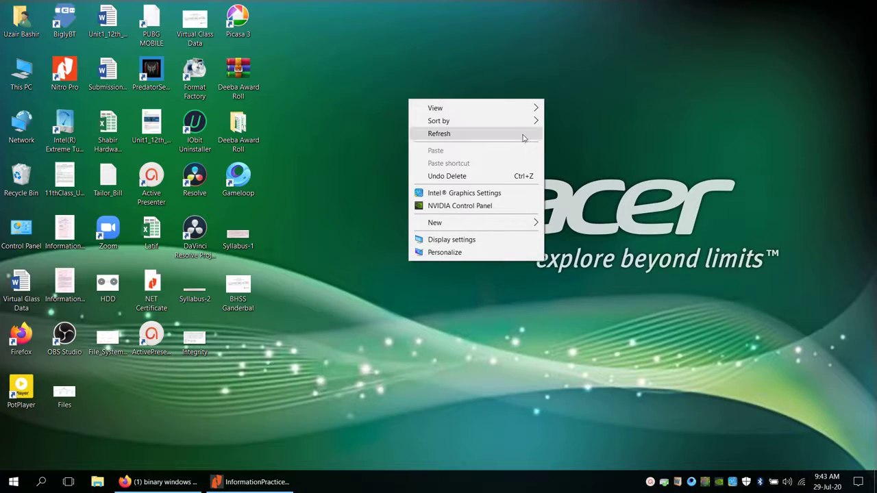
- Change the desktop icon size to Medium icons
mouse_move(479, 110)
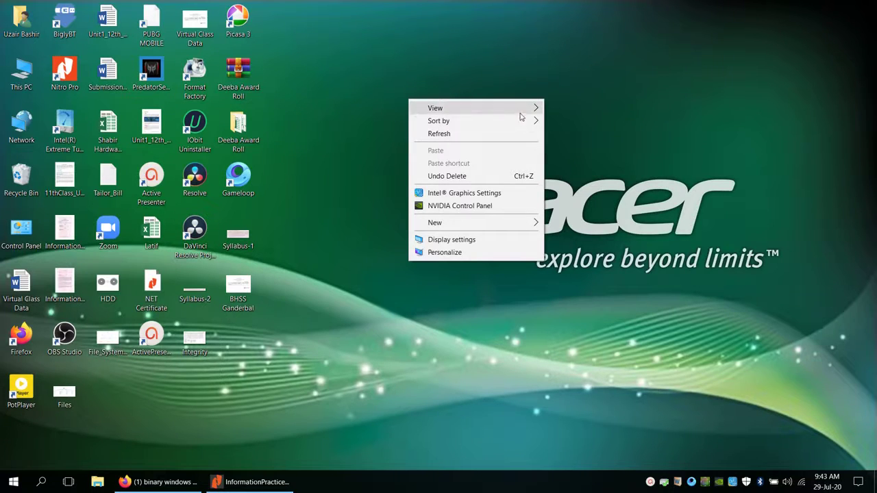
mouse_move(522, 124)
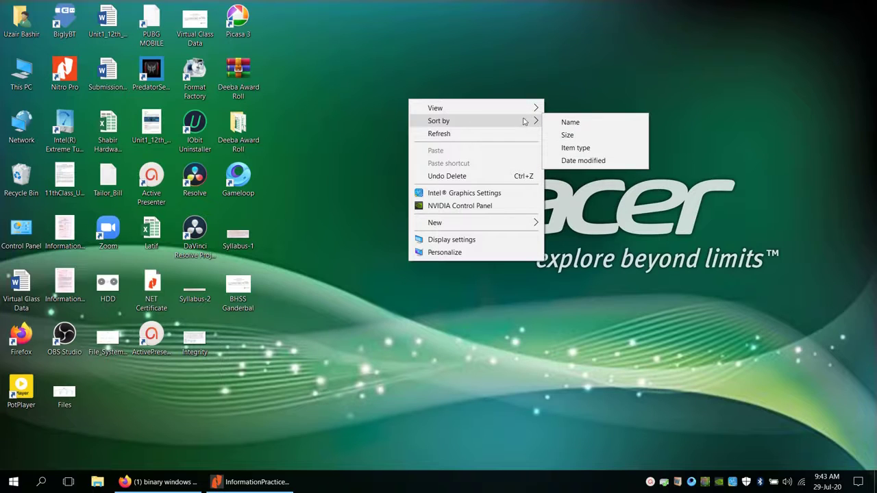
mouse_move(525, 107)
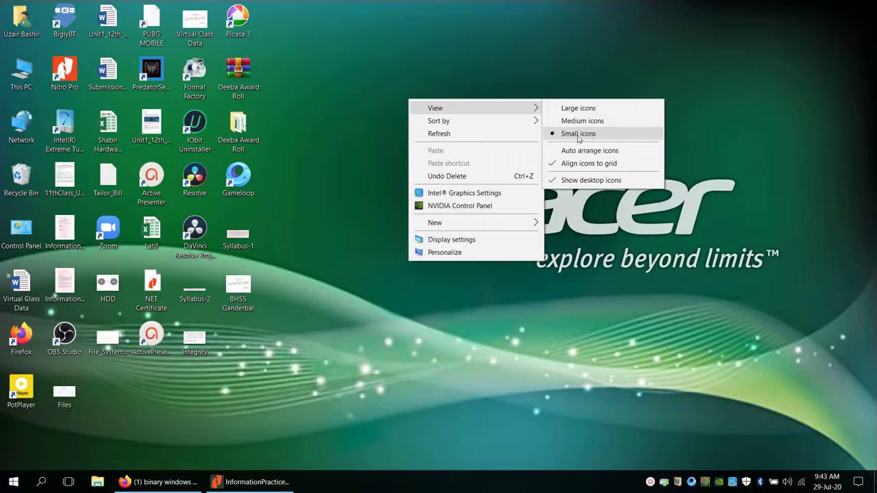
left_click(581, 123)
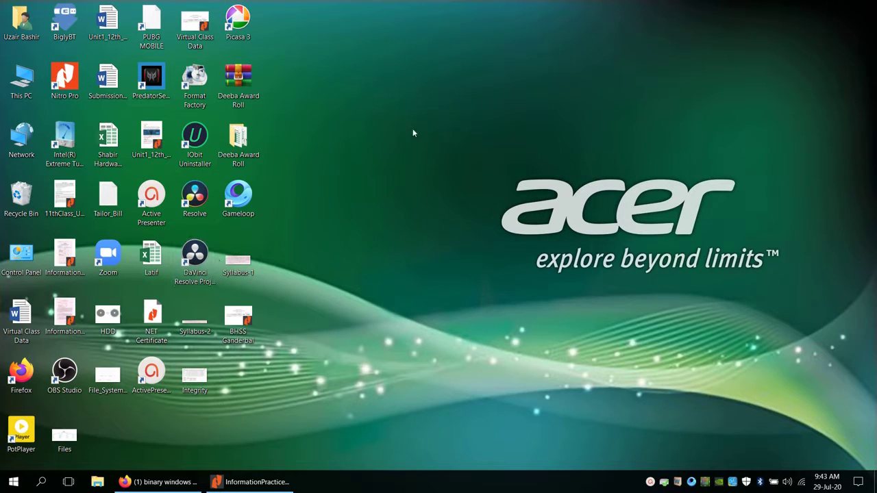
- Enlarge the desktop icons to the Large icons size
right_click(413, 98)
mouse_move(442, 108)
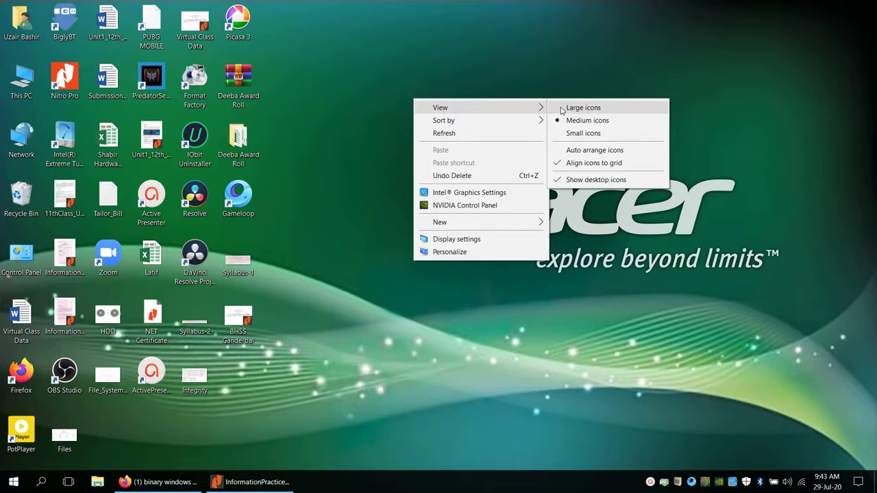
left_click(563, 109)
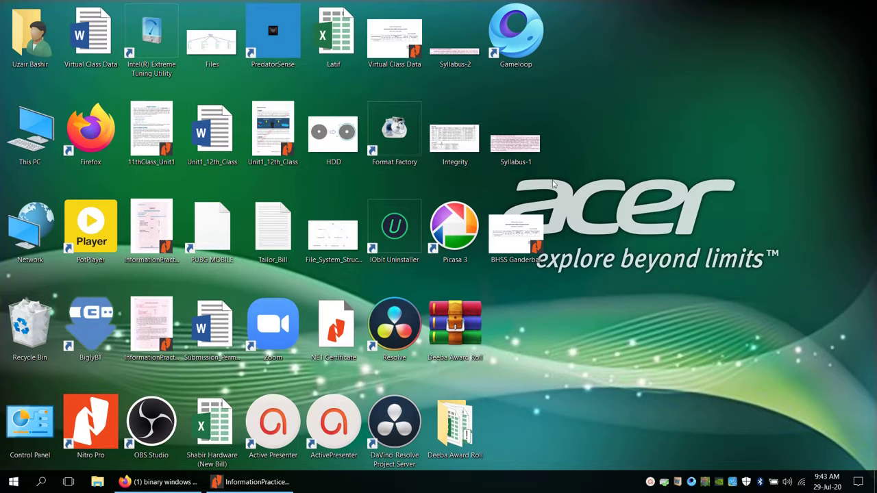
- Set the desktop icon size to Small icons
right_click(627, 102)
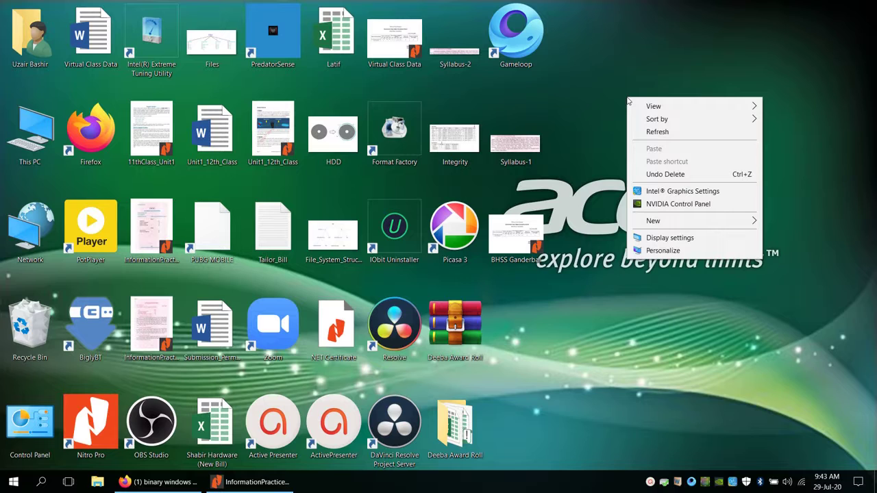
mouse_move(651, 107)
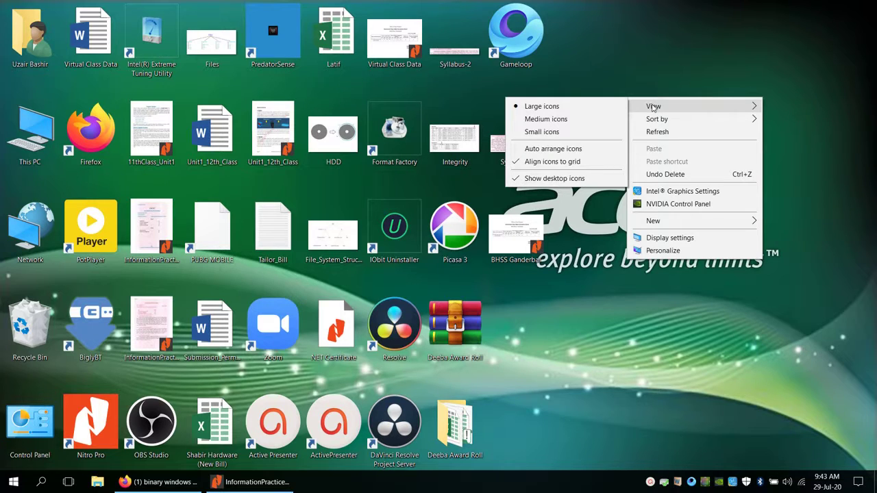
left_click(597, 131)
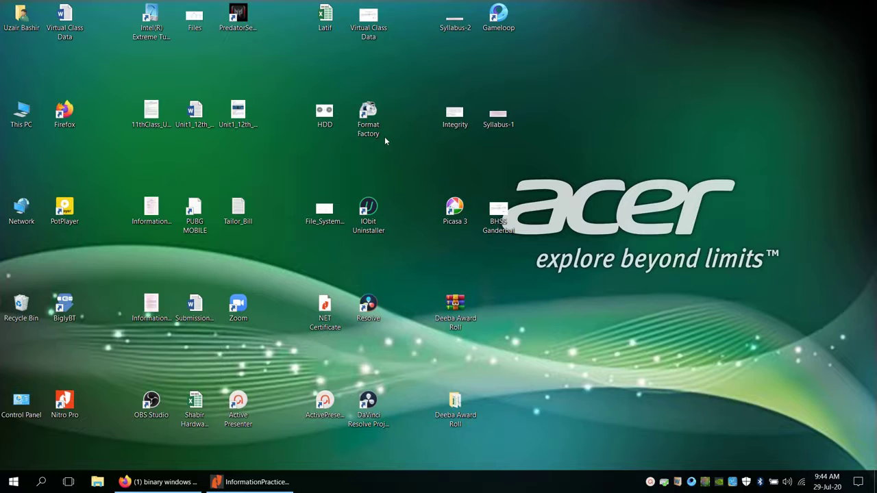
- Sort the desktop icons by item type
right_click(586, 72)
mouse_move(624, 93)
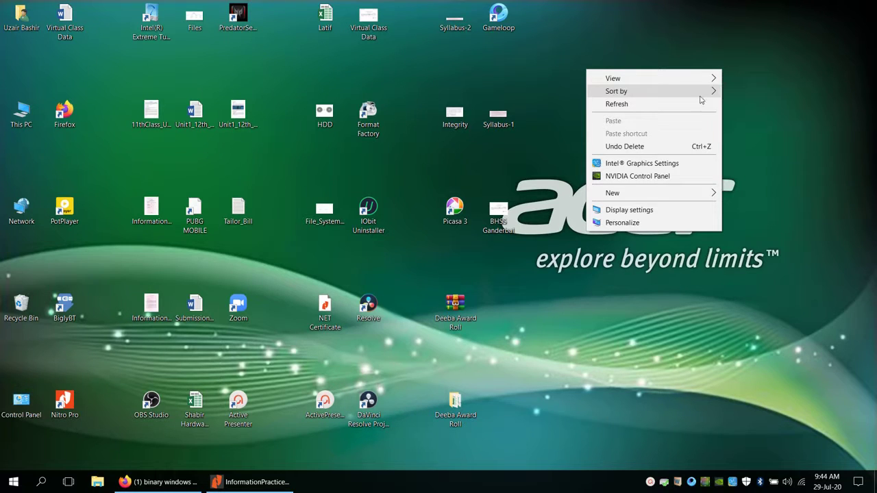
mouse_move(705, 99)
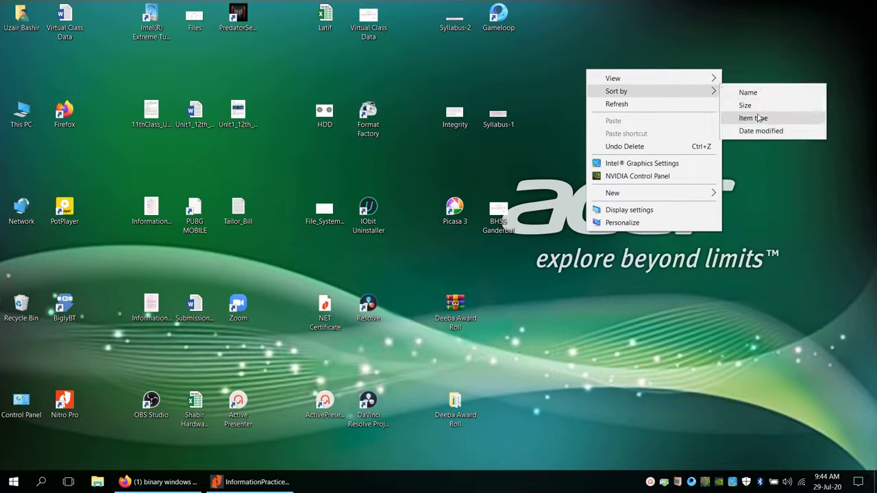
left_click(758, 118)
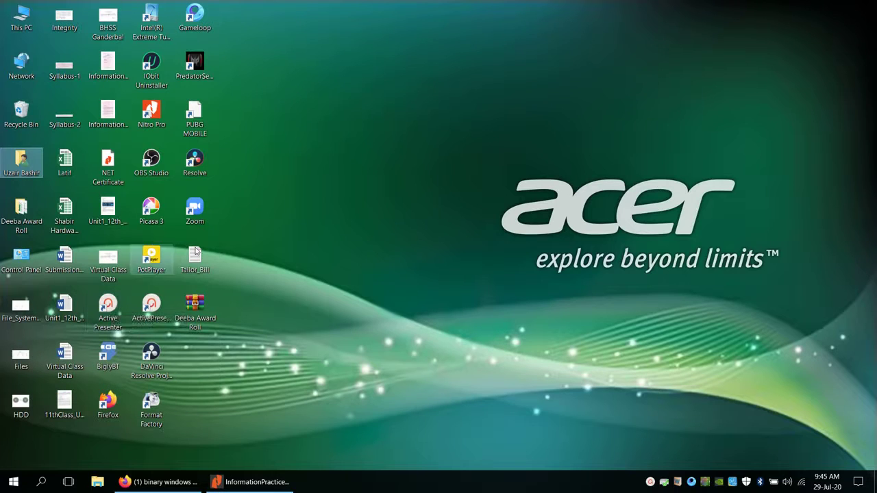
left_click(39, 226)
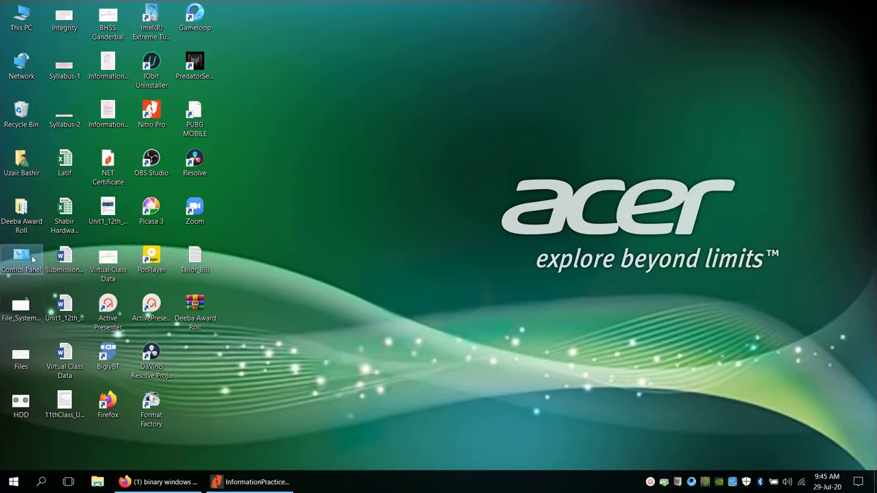
left_click(29, 320)
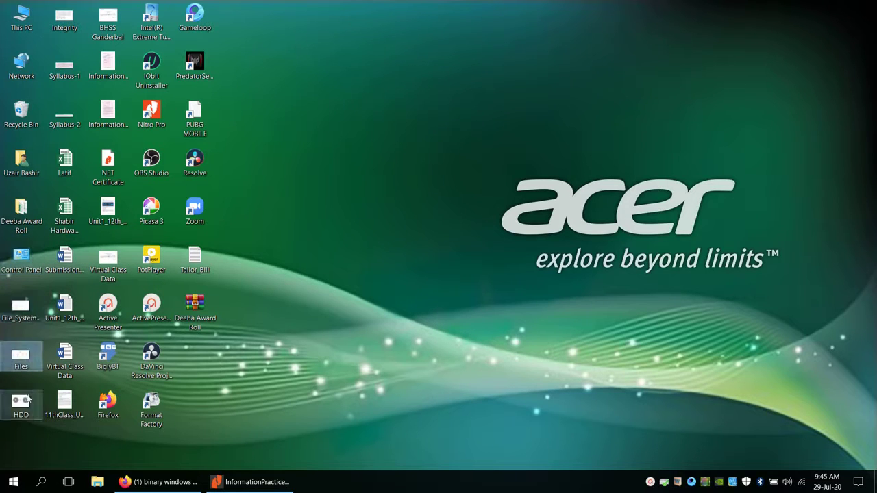
- Examine the desktop icons by file type, including the Excel and Word files, PDFs and program shortcuts
key("Down")
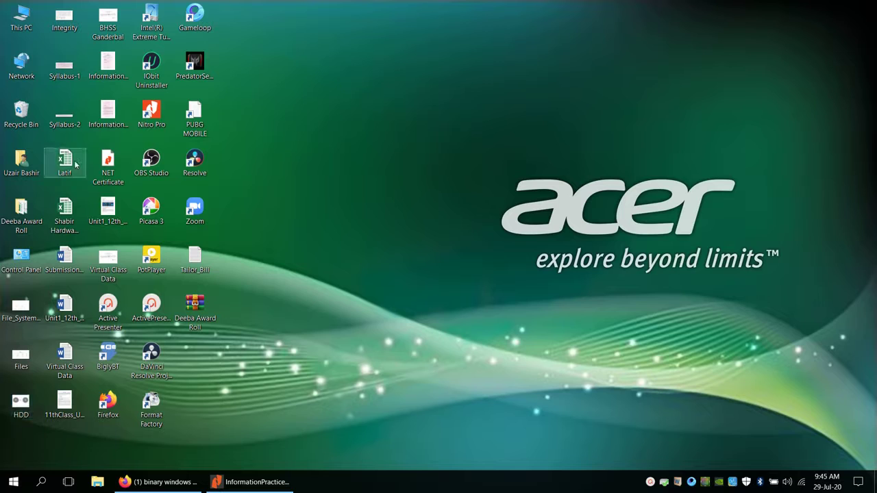
left_click(65, 212)
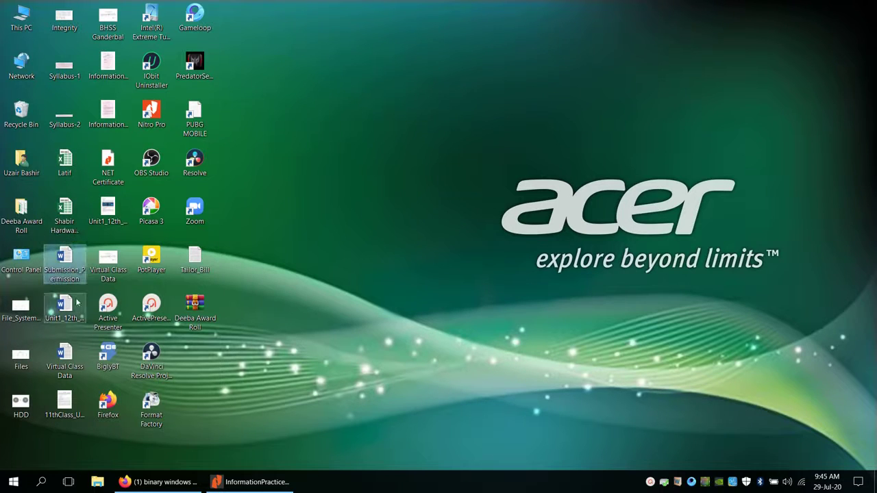
left_click(65, 356)
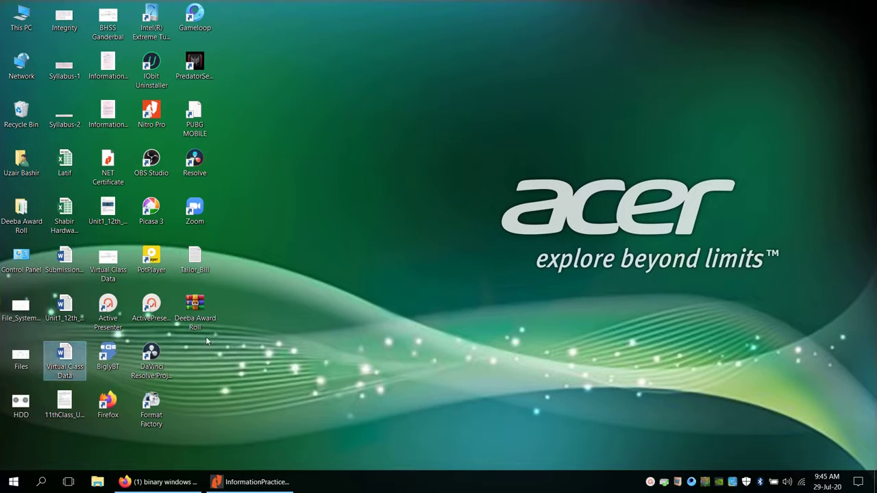
left_click(64, 414)
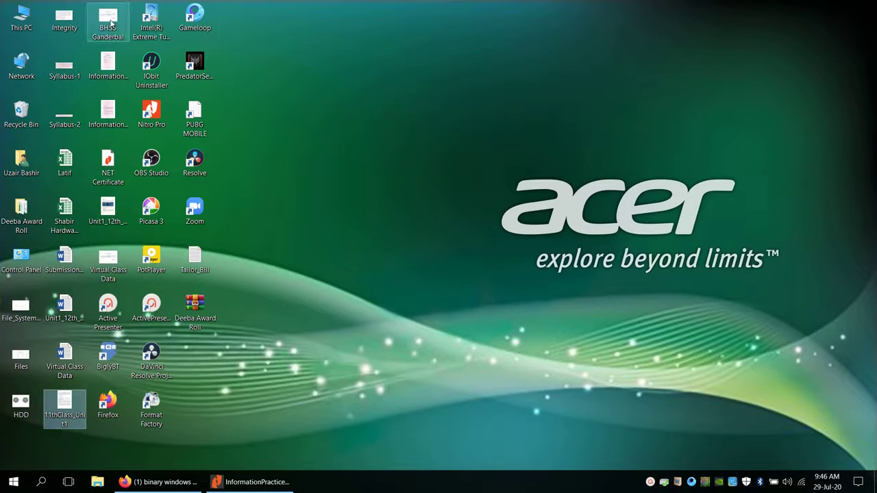
left_click(107, 65)
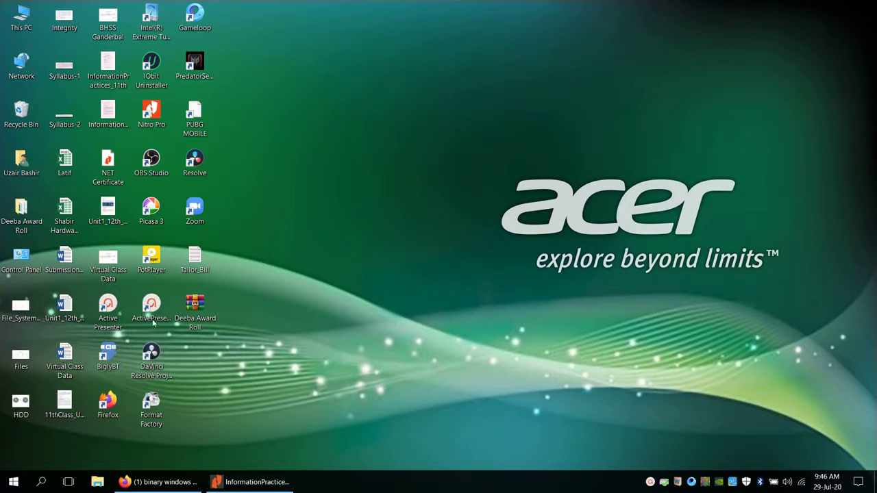
left_click(115, 356)
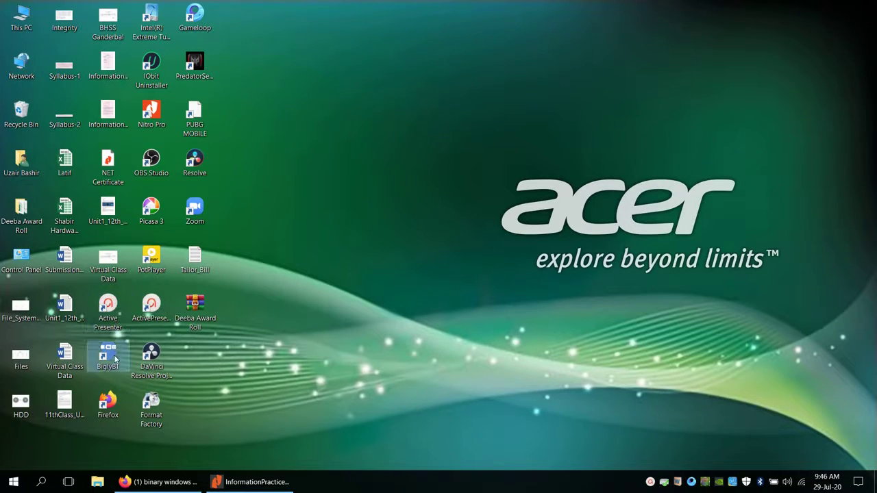
left_click(107, 403)
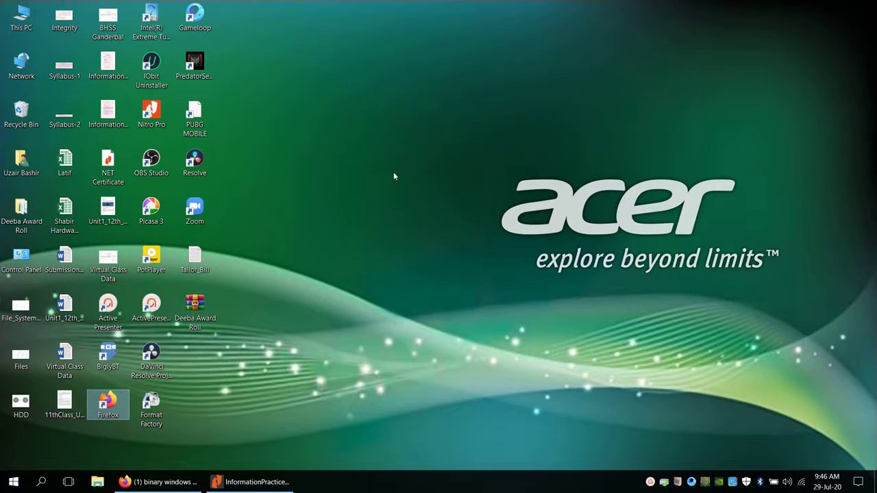
- Create a new text document on the desktop and name it Temporary
right_click(413, 54)
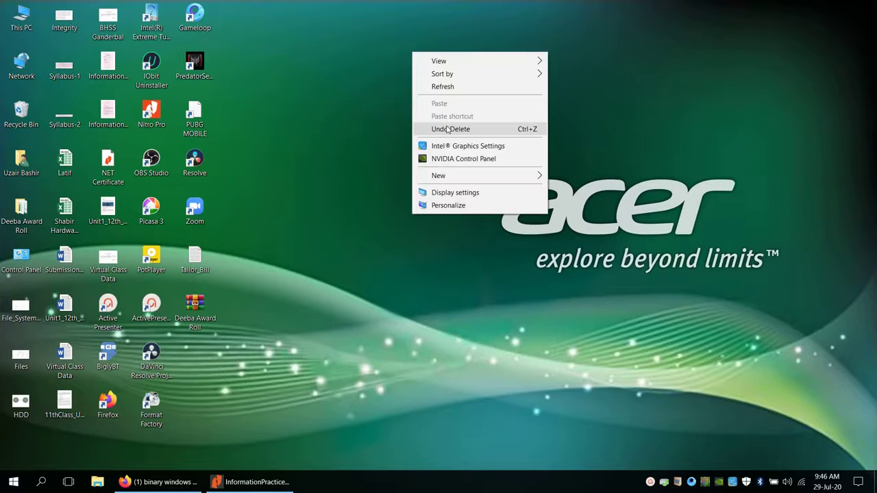
mouse_move(468, 180)
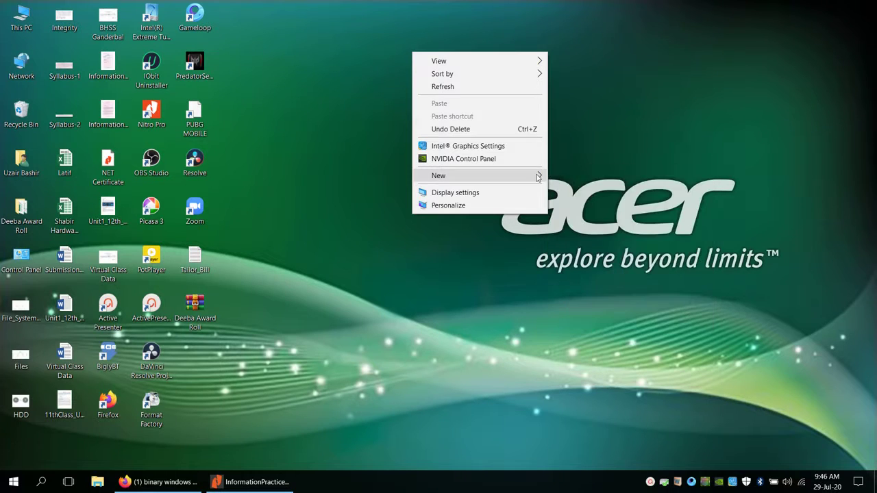
mouse_move(537, 177)
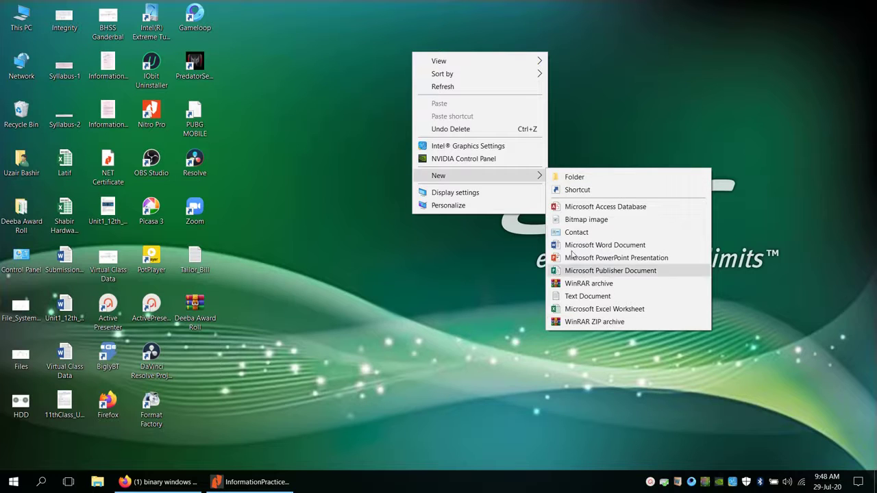
mouse_move(526, 183)
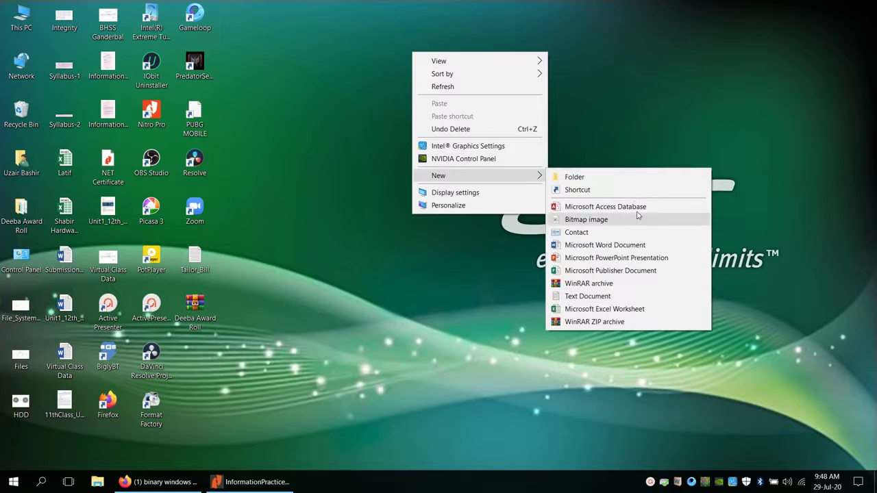
left_click(633, 297)
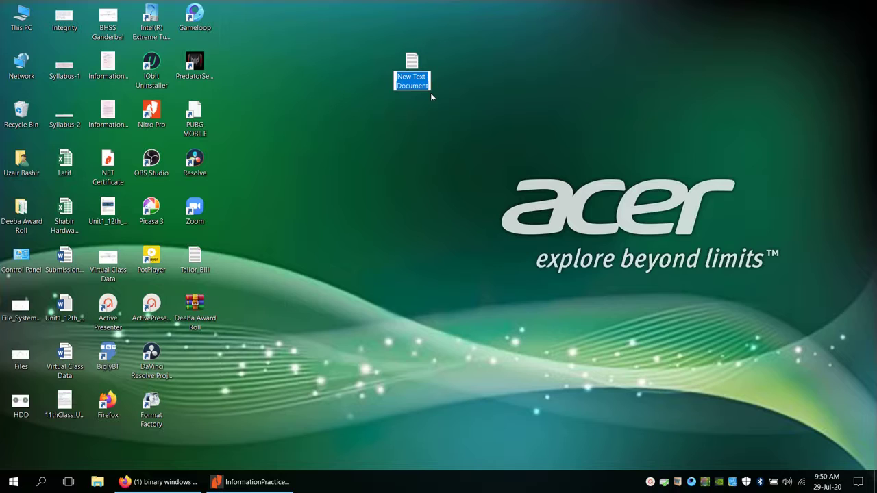
type("T")
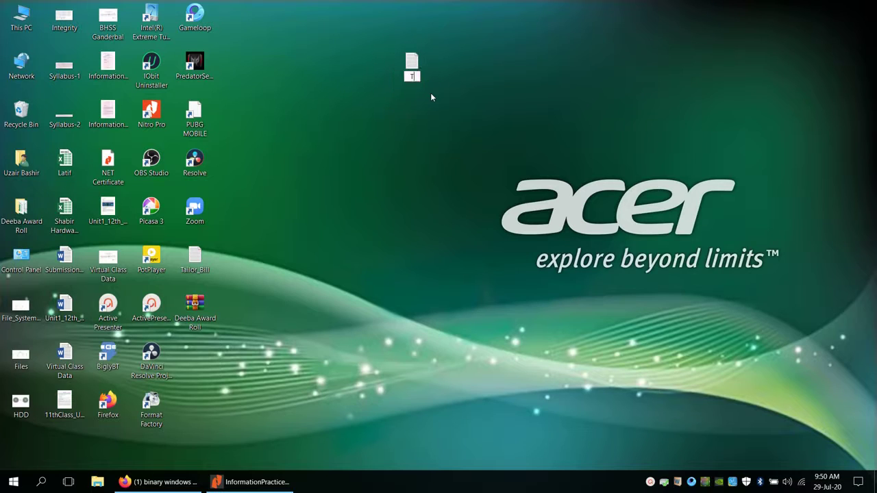
type("emporary")
key("Return")
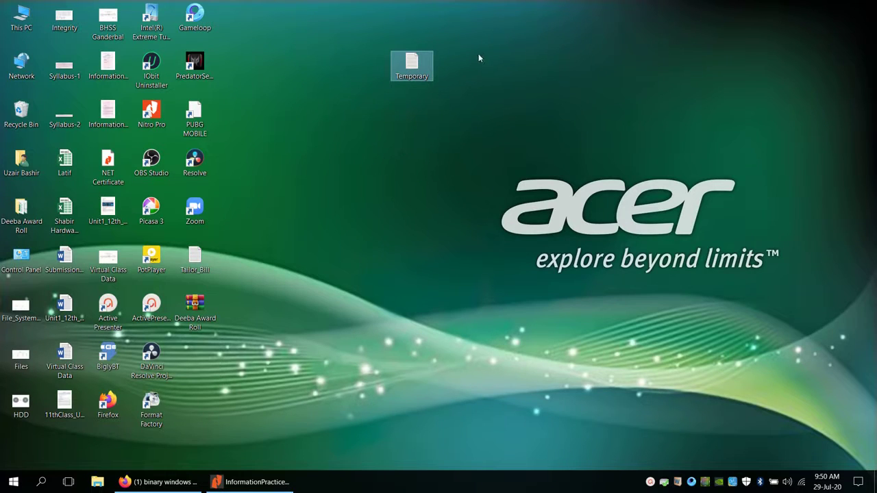
- Open the Temporary text file in Notepad to view its empty page, and close it
double_click(416, 69)
left_click_drag(507, 60, 427, 66)
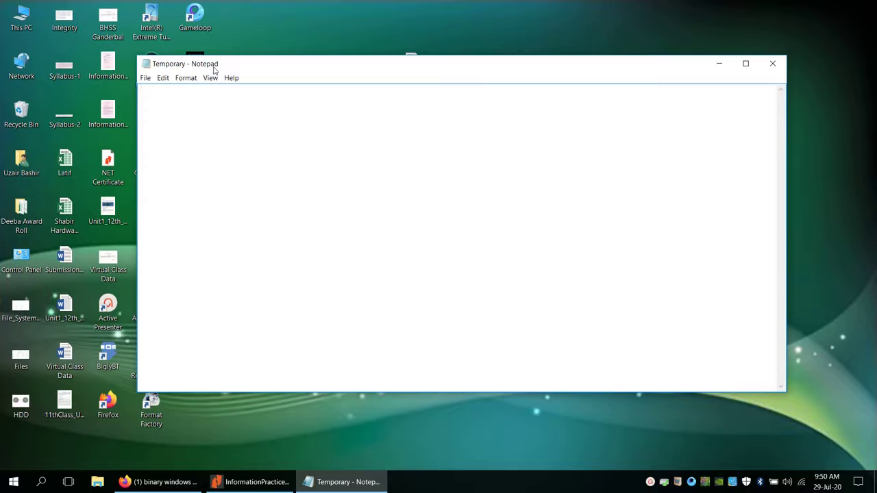
left_click_drag(274, 72, 295, 108)
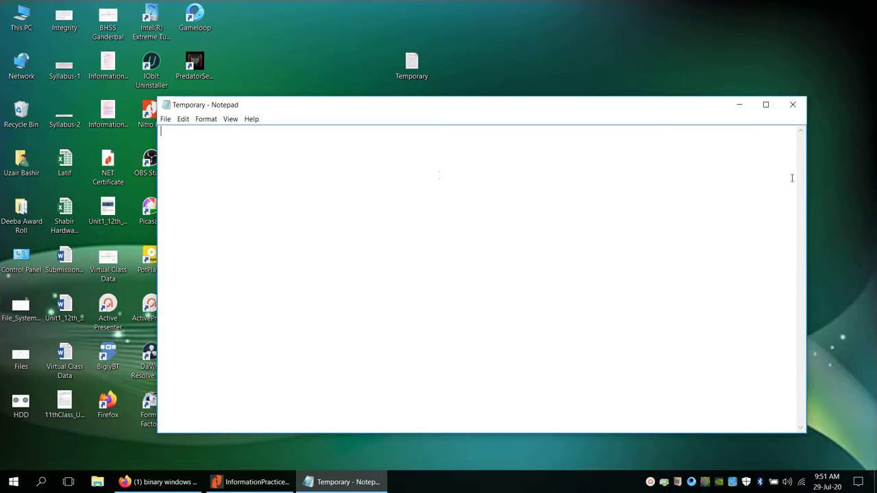
left_click(792, 105)
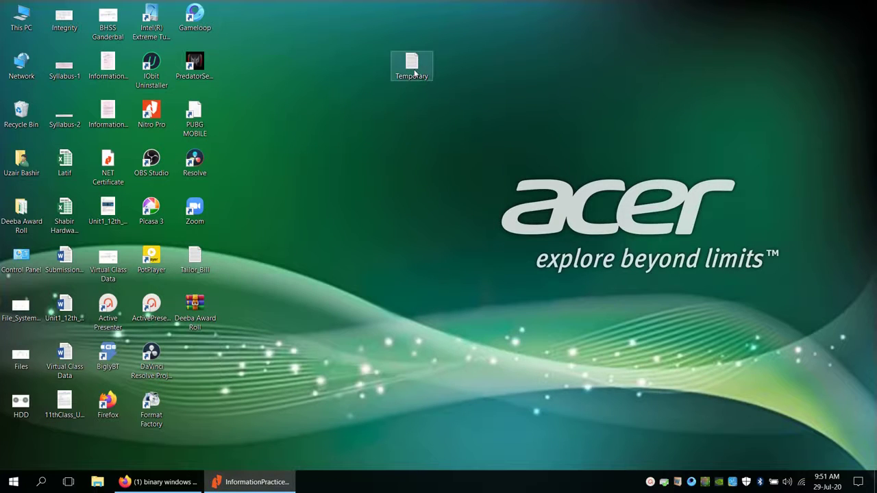
- Open the Temporary file's properties and examine its name, file type and associated program
right_click(414, 73)
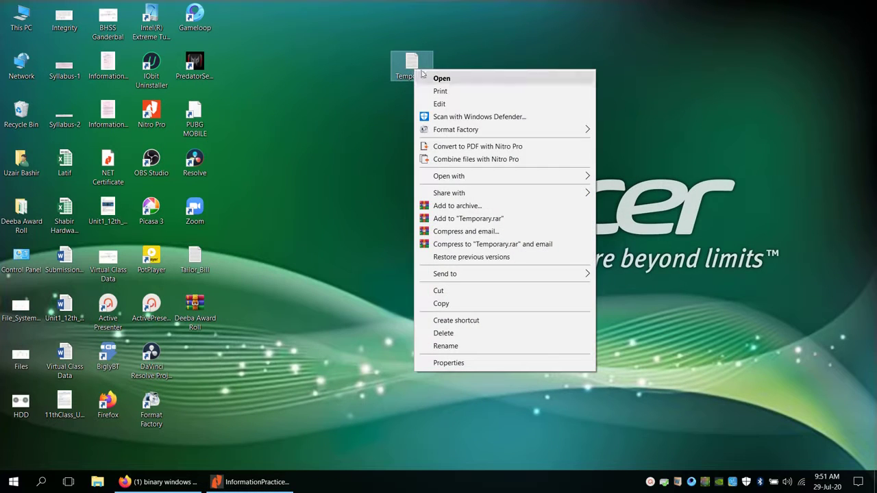
left_click(500, 362)
left_click_drag(526, 81, 454, 94)
left_click(448, 131)
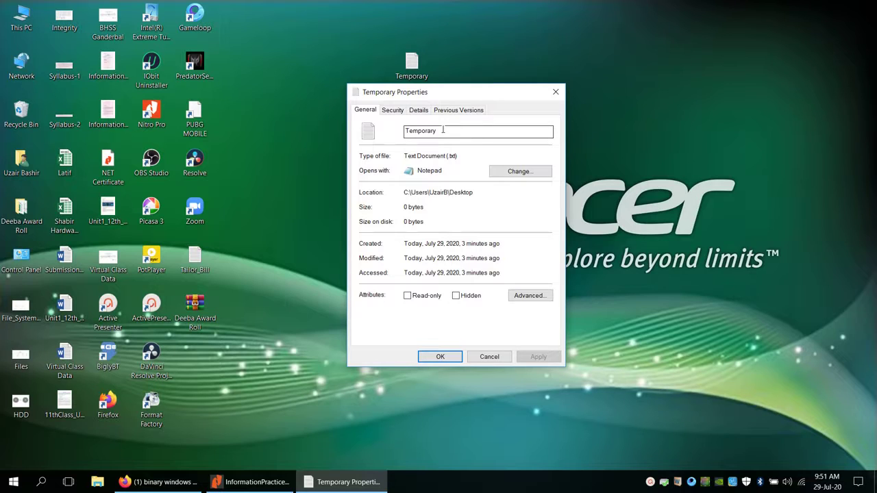
double_click(443, 129)
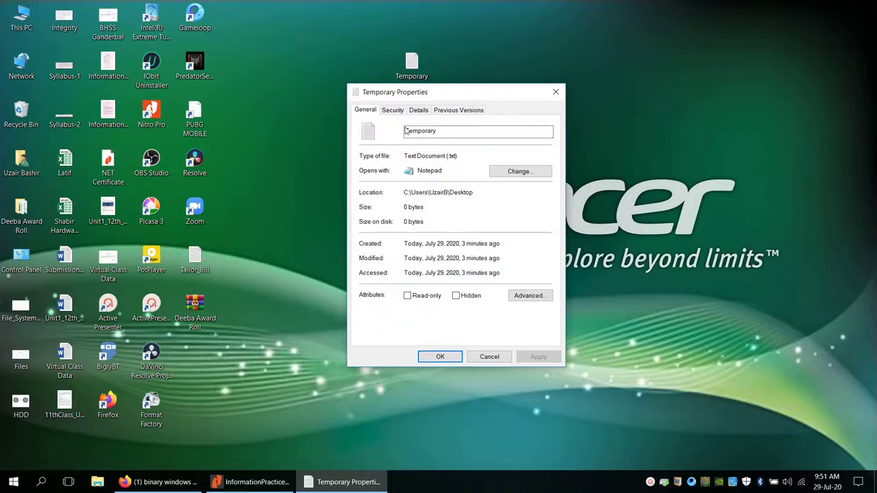
left_click(496, 132)
left_click_drag(446, 156, 461, 157)
left_click_drag(442, 174, 417, 172)
- Keep Notepad as the app that opens .txt files and review the Opens with entry
left_click(520, 171)
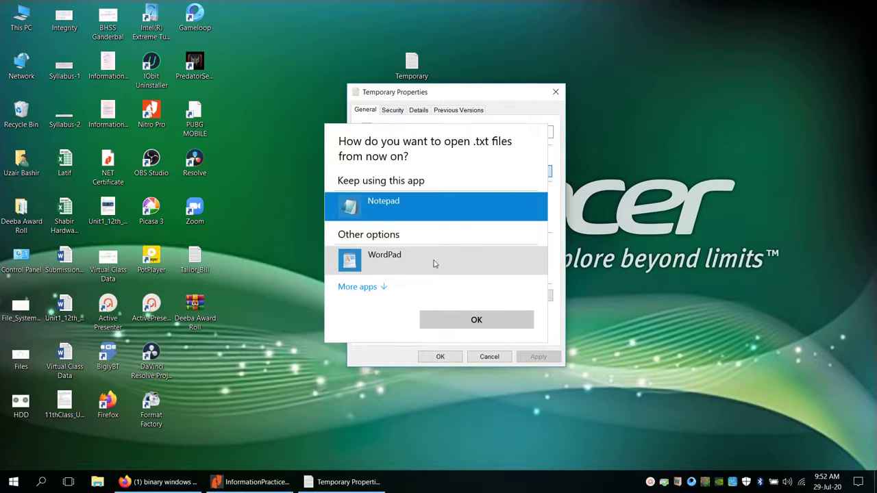
left_click(485, 319)
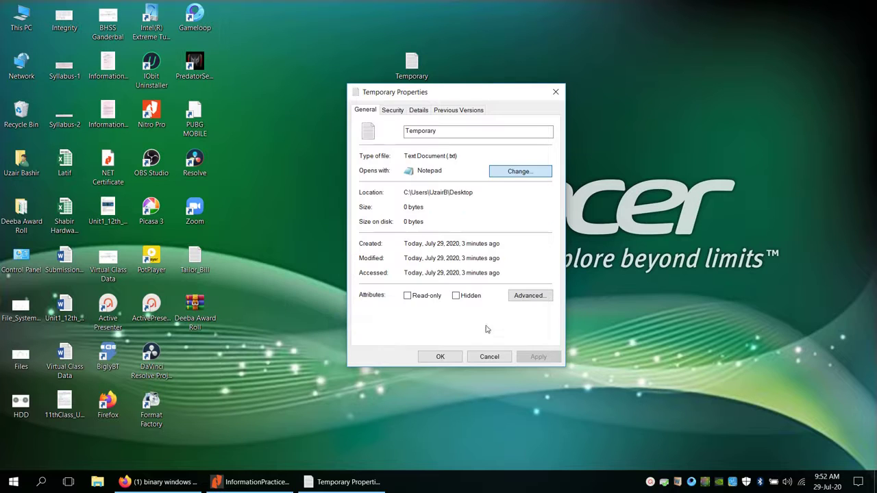
double_click(445, 173)
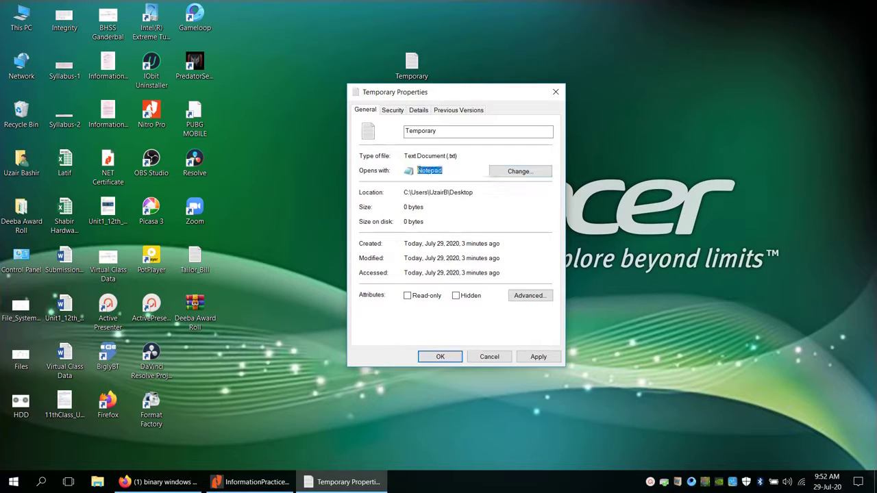
left_click(451, 169)
left_click_drag(450, 170, 411, 180)
- Select the file's location path, switch to Nitro Pro and highlight "Path, Path Name" in the Unit-IV syllabus, and minimize the PDF
left_click_drag(476, 192, 405, 192)
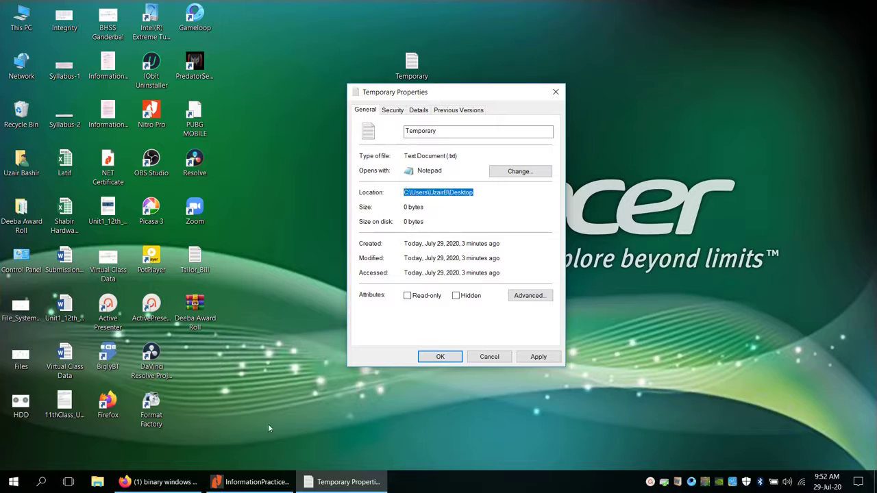
left_click(250, 481)
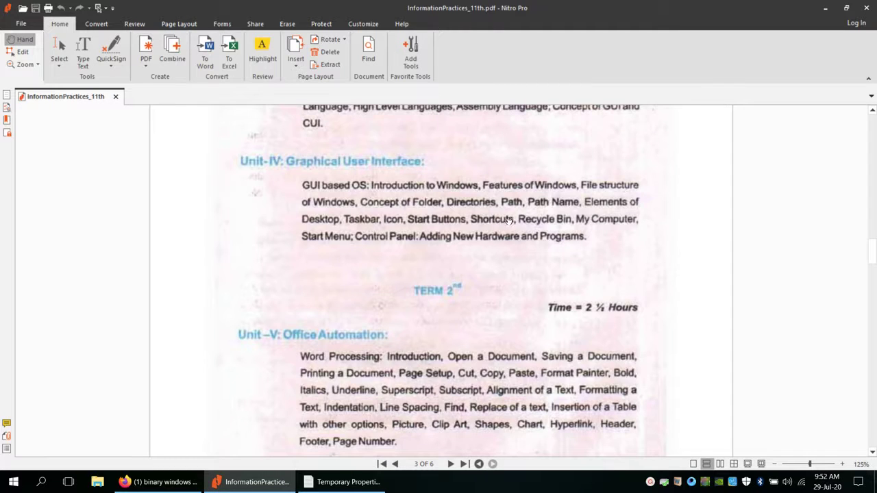
left_click(262, 51)
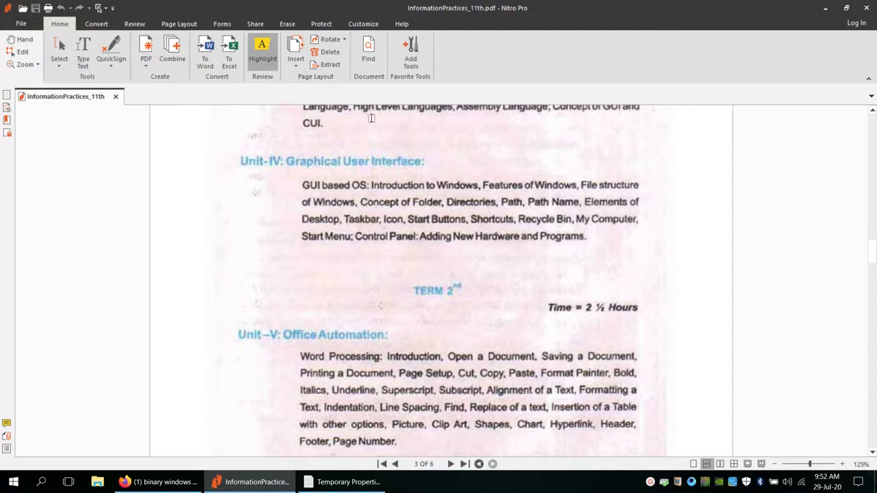
left_click_drag(581, 201, 498, 205)
left_click(825, 7)
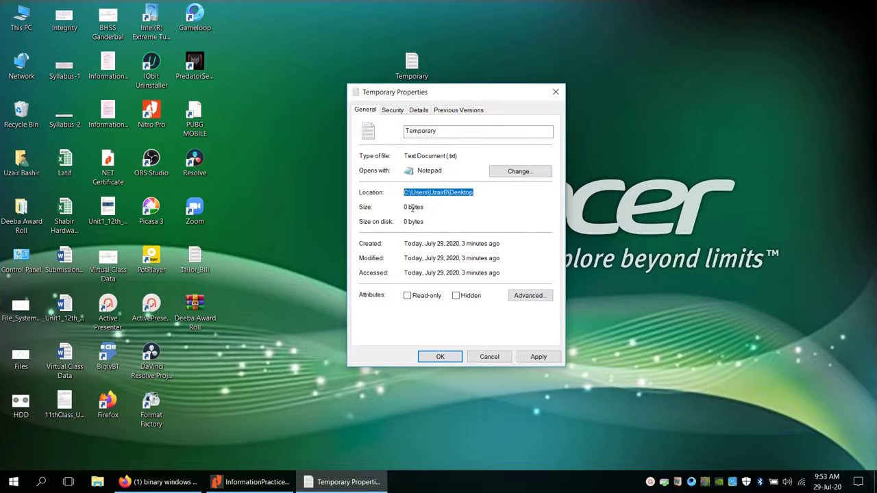
- Examine each part of the Temporary file's location path, from the Desktop folder back through Users to the C: drive
left_click_drag(446, 98, 436, 130)
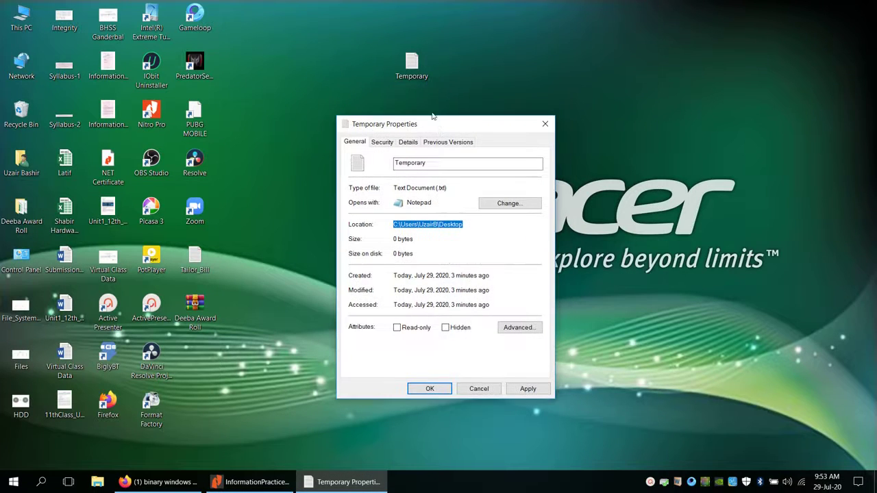
left_click(457, 231)
double_click(452, 225)
double_click(426, 225)
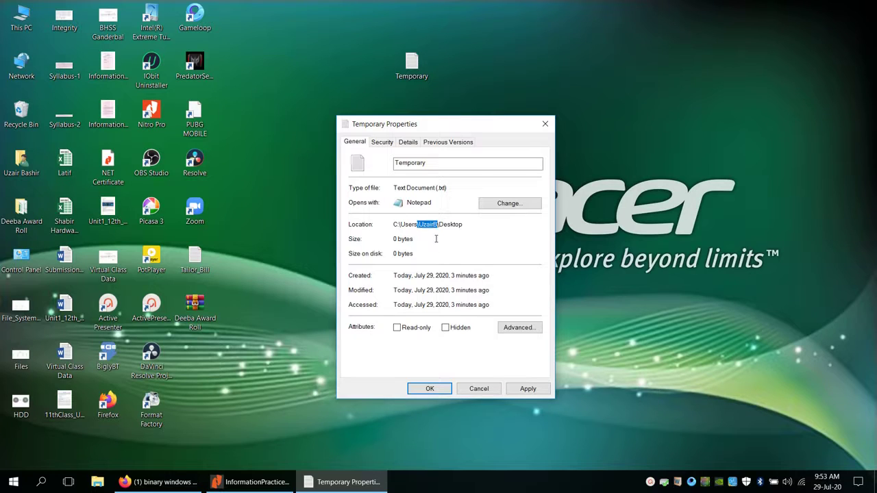
double_click(411, 224)
double_click(429, 226)
left_click(411, 226)
double_click(408, 225)
left_click(432, 225)
double_click(407, 225)
left_click(431, 224)
double_click(447, 224)
left_click(430, 226)
double_click(408, 225)
left_click(396, 225)
double_click(397, 225)
- Open the C: drive from This PC to view its folders, select the Windows folder, and close the window
double_click(22, 19)
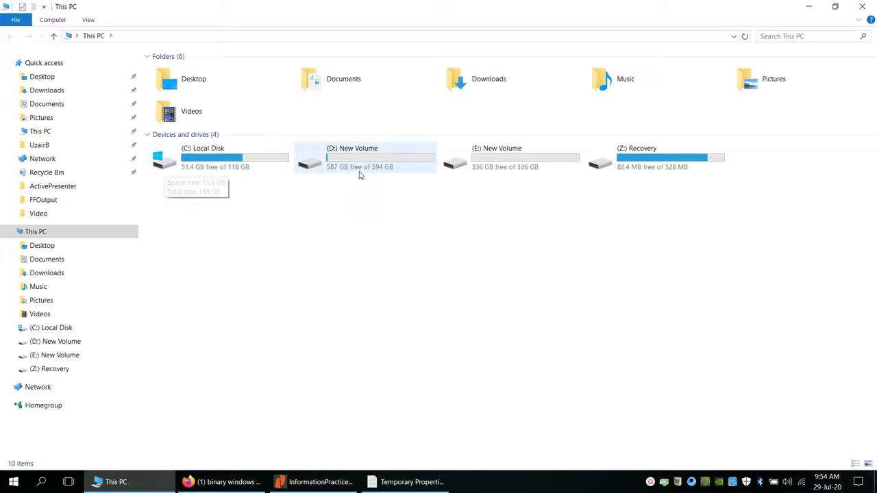
left_click(245, 167)
double_click(247, 166)
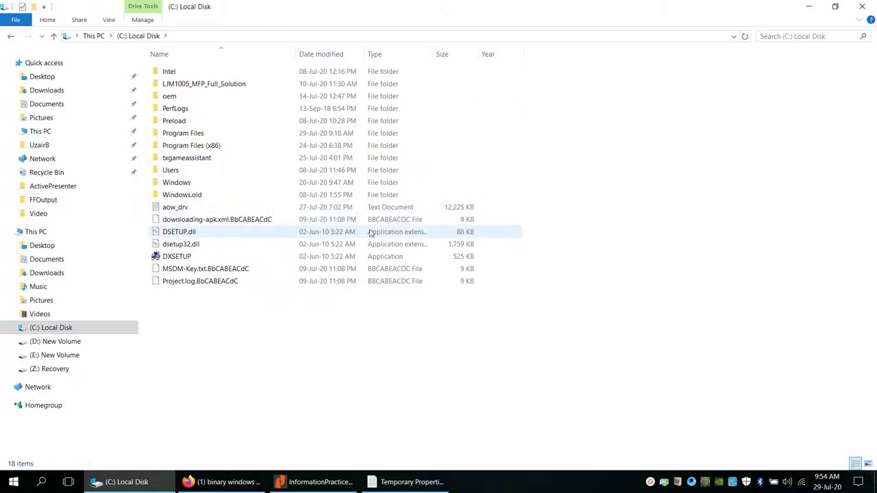
left_click(212, 185)
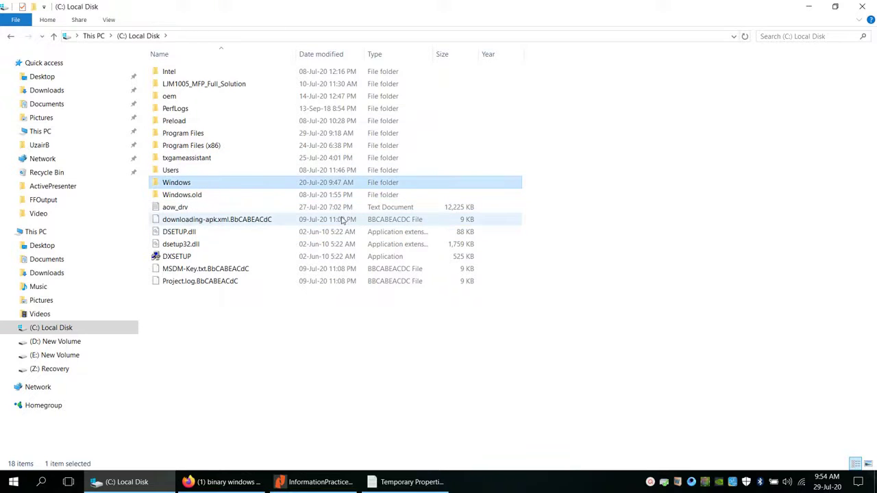
left_click(862, 6)
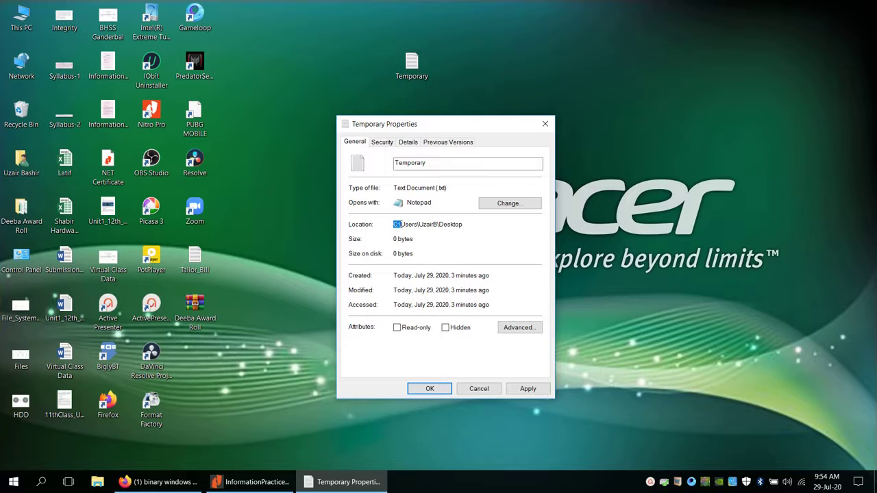
- Select the complete location path in the Temporary file's properties
left_click_drag(401, 224, 464, 226)
left_click(460, 233)
left_click_drag(466, 225, 394, 223)
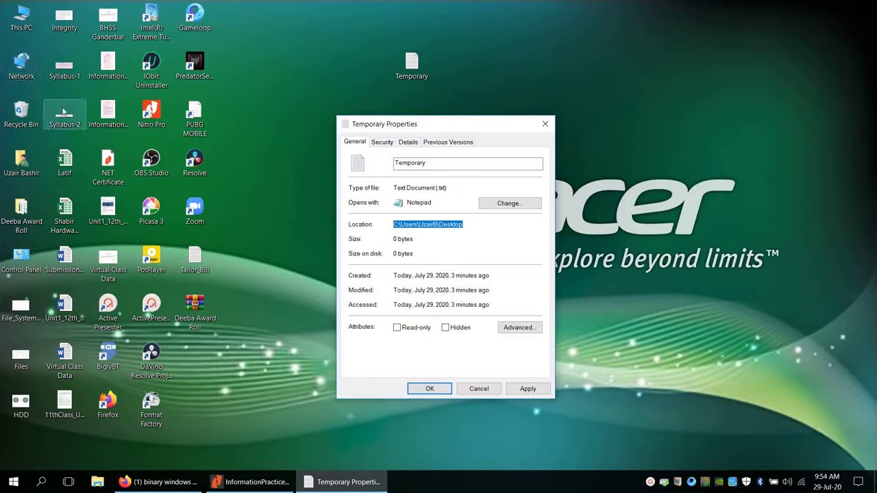
- Follow the Temporary file's location path from This PC through the C: drive, Users and the user's profile folder to the Desktop folder
left_click(30, 24)
double_click(31, 24)
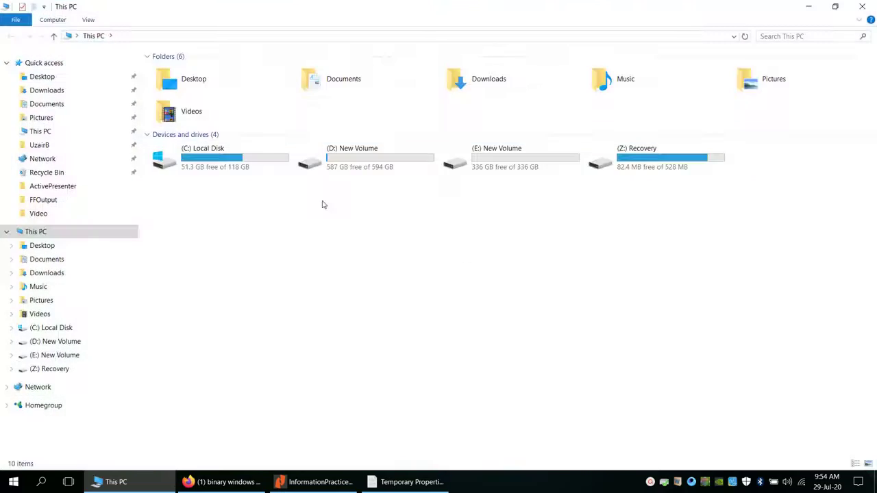
double_click(215, 160)
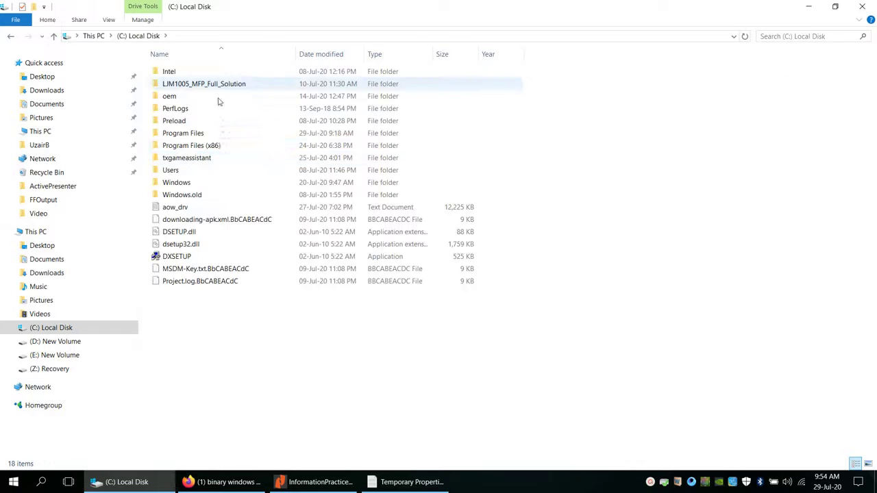
double_click(183, 171)
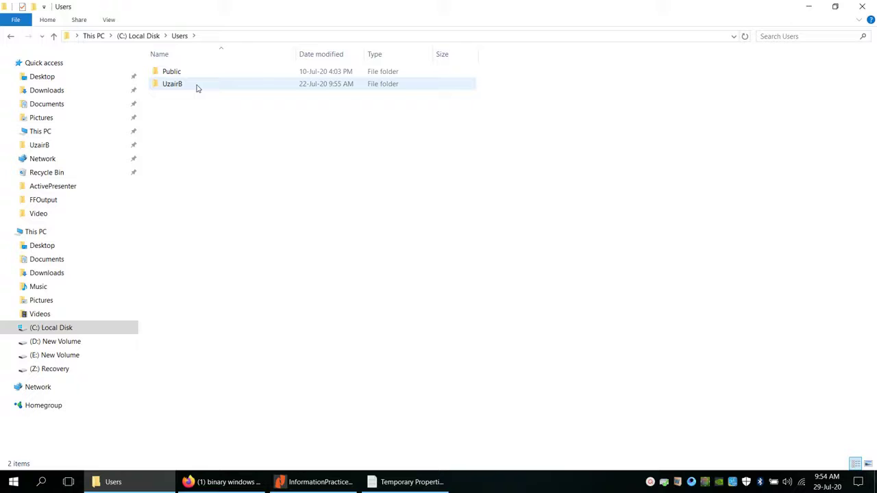
double_click(196, 87)
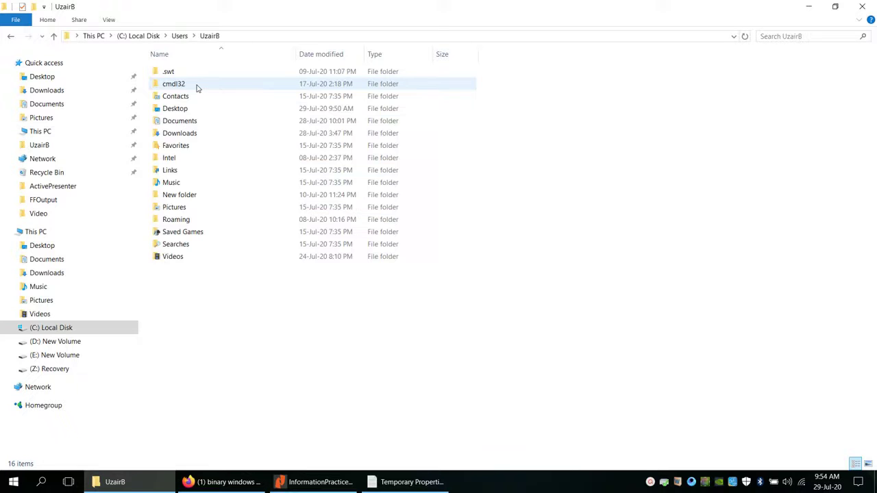
double_click(191, 114)
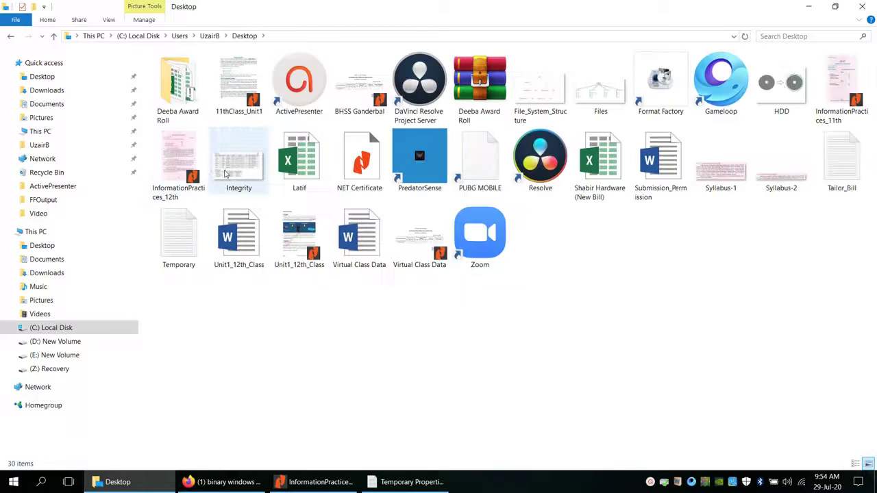
- Open the Temporary text file from the Desktop folder, and close both File Explorer and Notepad
left_click(195, 265)
double_click(195, 260)
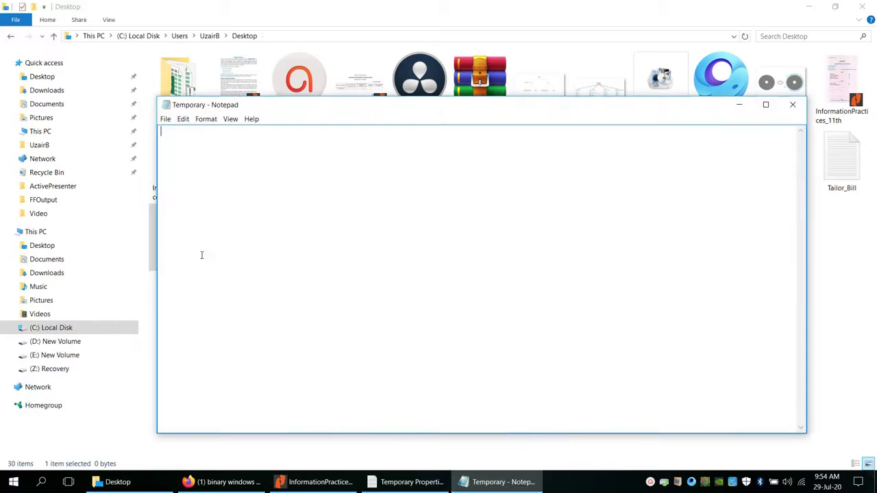
left_click_drag(278, 113, 270, 59)
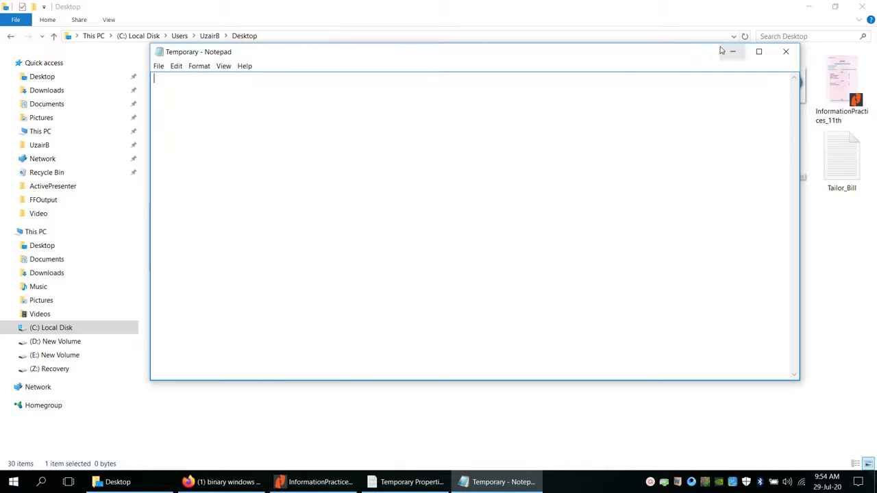
left_click(862, 7)
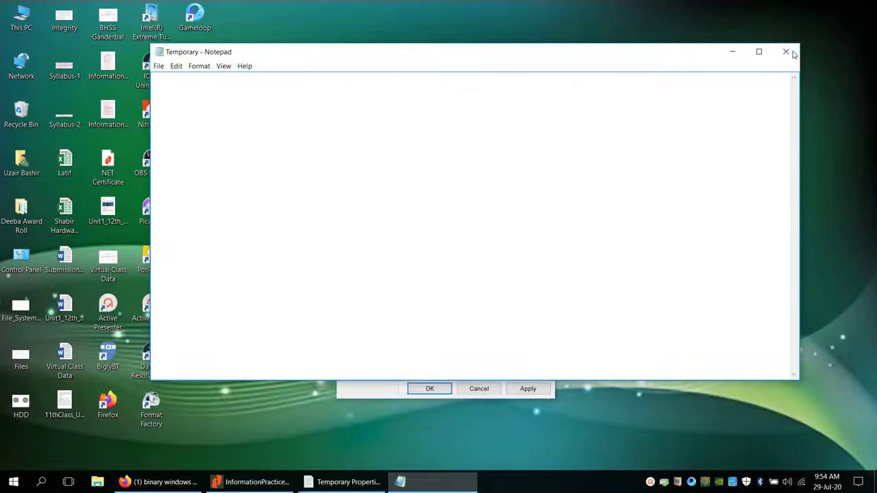
left_click(788, 52)
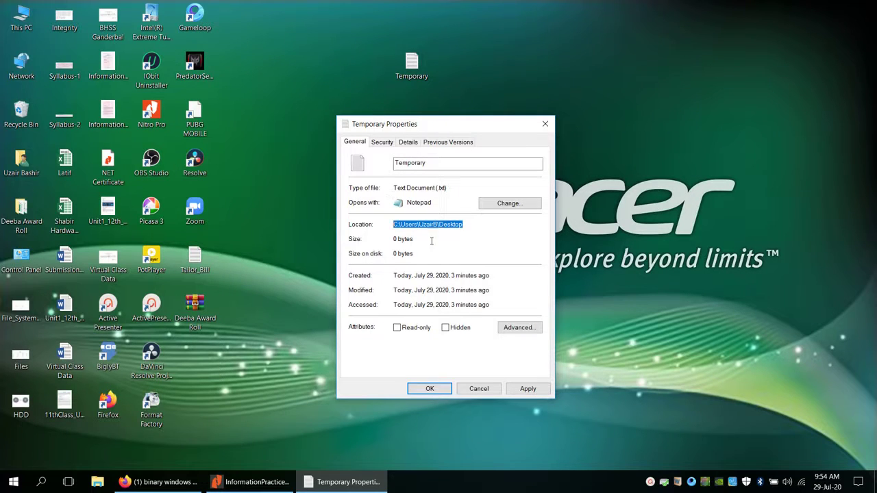
- Reposition the Temporary file's properties window below the file's desktop icon and close it
left_click_drag(457, 124, 436, 112)
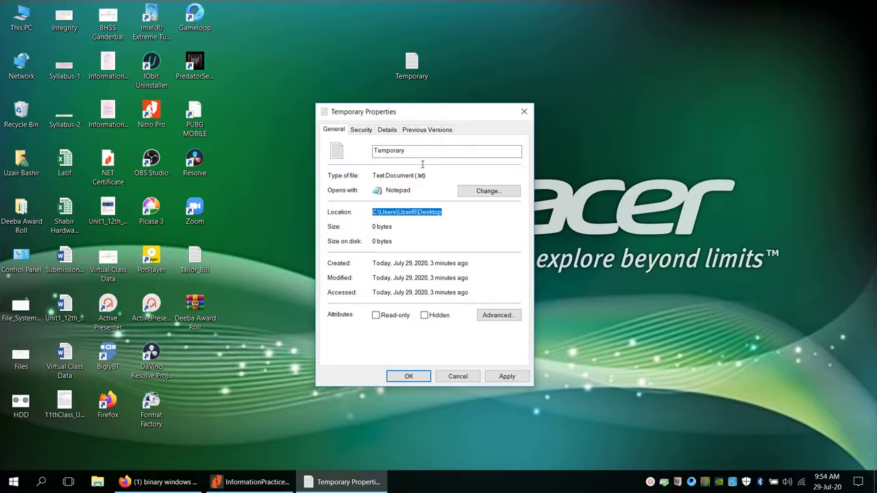
left_click_drag(433, 112, 422, 115)
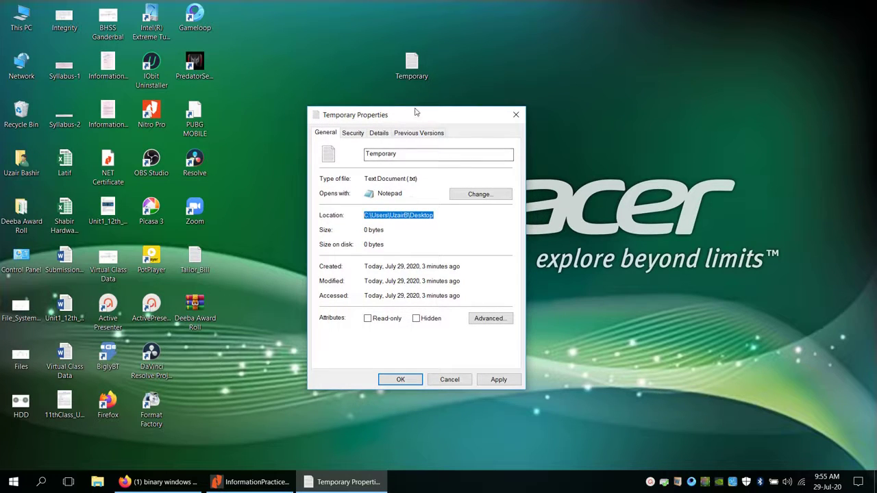
key("shift+Tab")
key("shift+Tab")
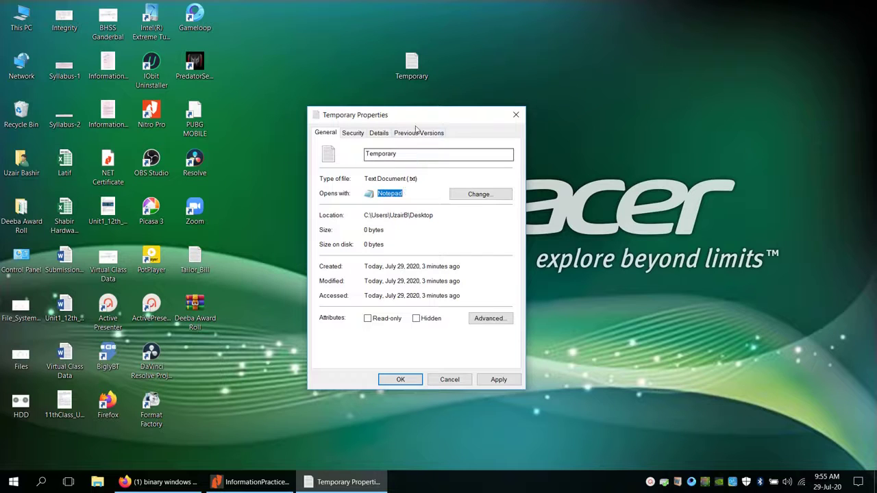
left_click(424, 74)
left_click_drag(420, 115, 426, 117)
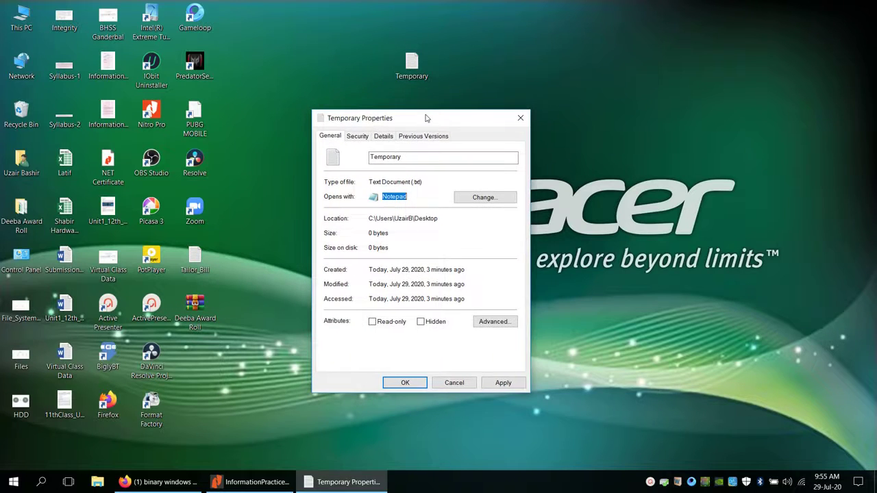
left_click(417, 73)
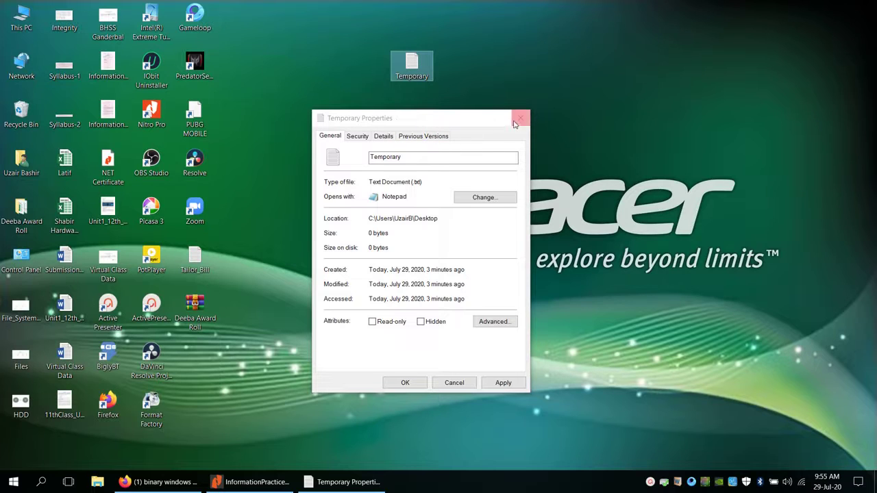
left_click(443, 125)
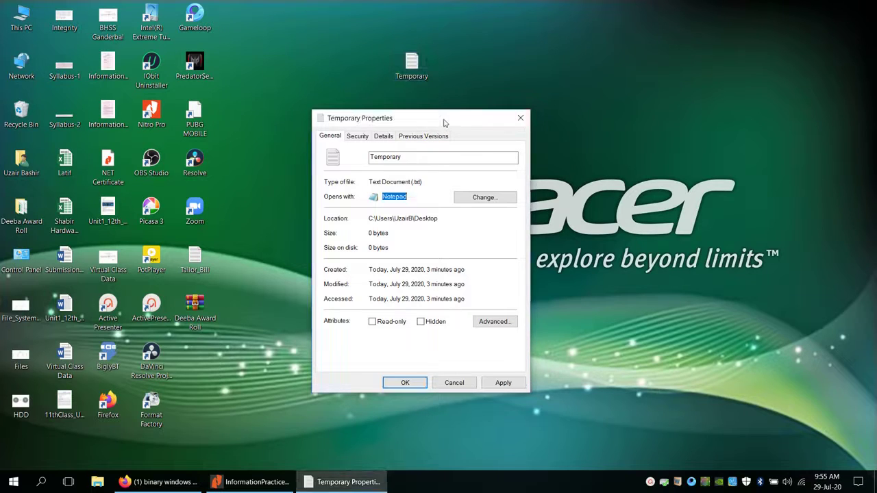
left_click(521, 121)
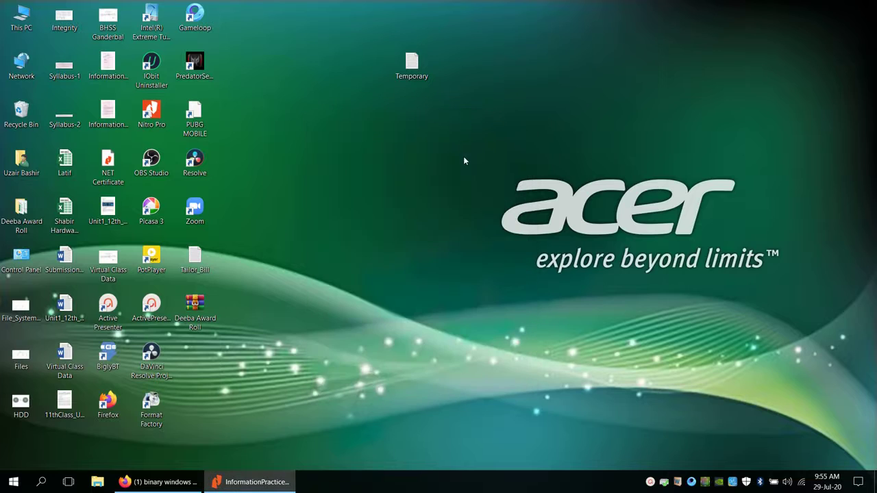
- Open the Files image from the desktop in Picasa Photo Viewer and close the GIMP window
left_click(23, 367)
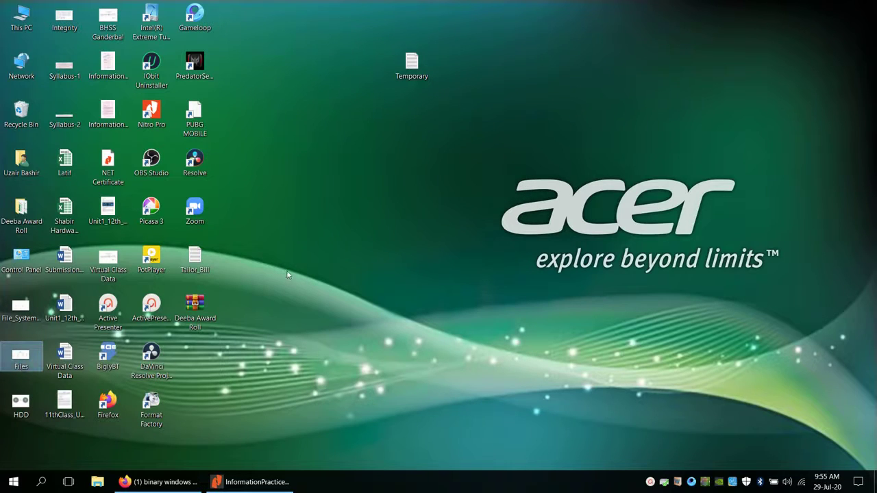
double_click(28, 359)
right_click(28, 362)
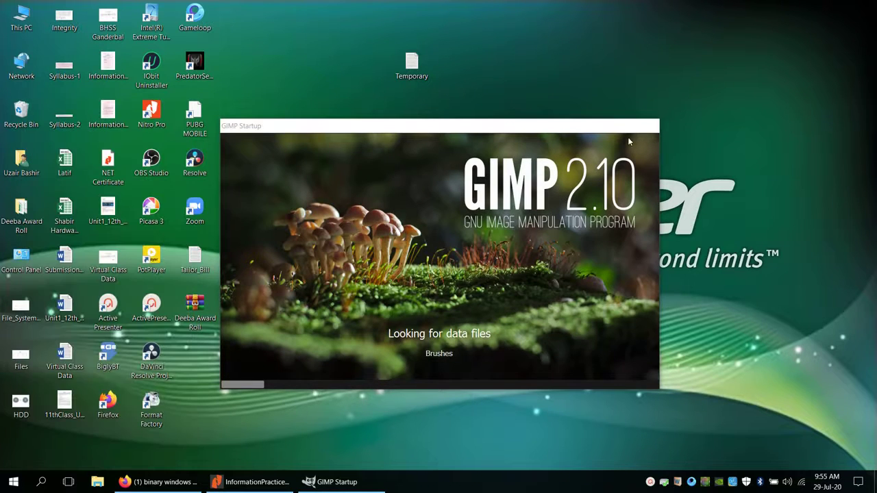
right_click(33, 361)
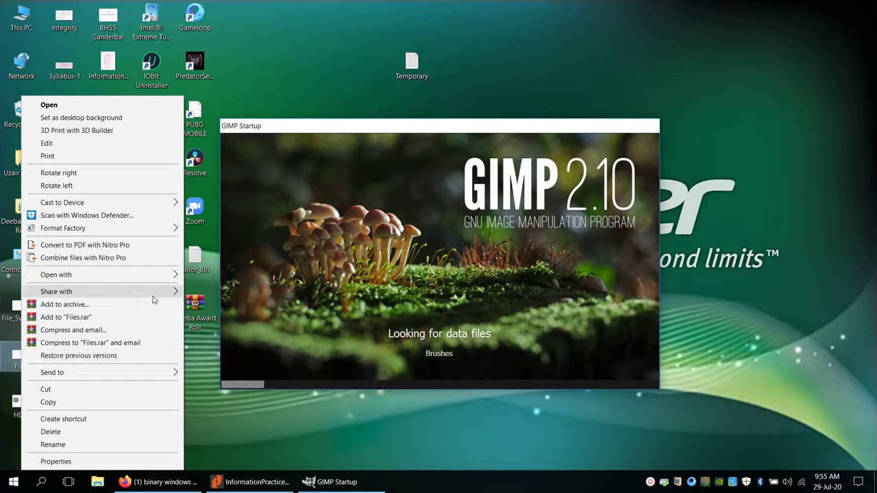
mouse_move(157, 275)
left_click(226, 314)
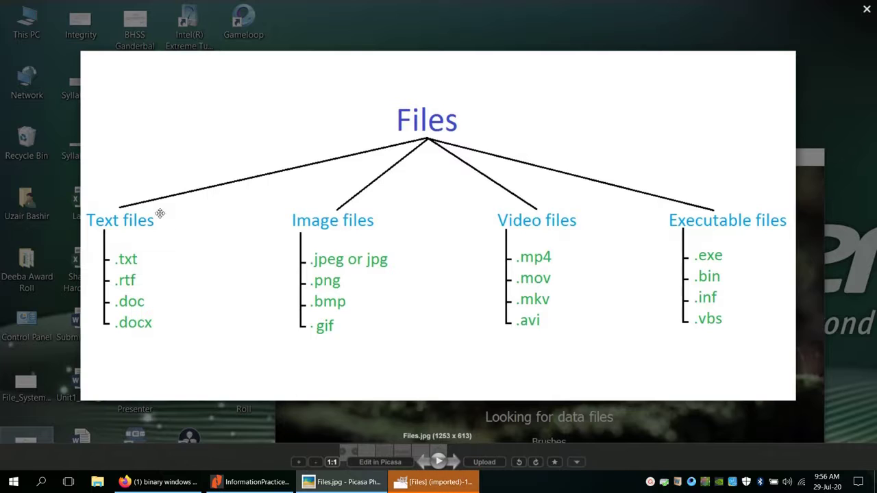
left_click(431, 481)
key("alt+F4")
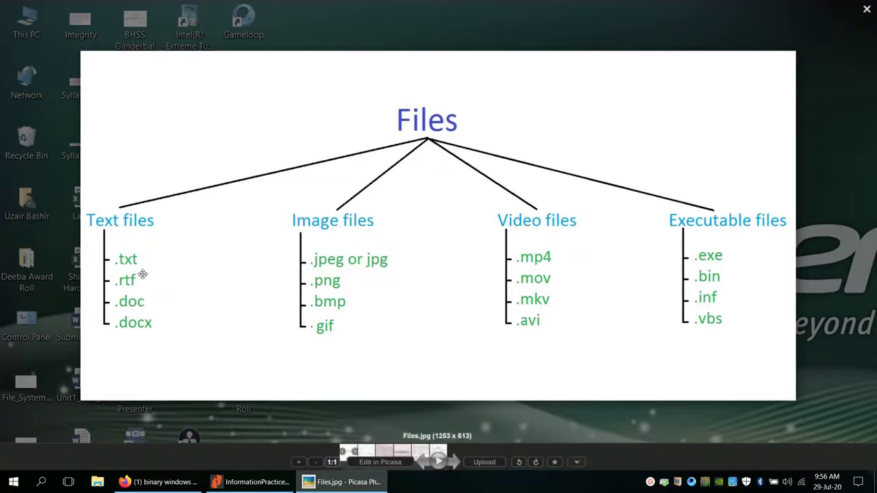
- Close the Files image and Notepad, and check the Temporary file's type in its properties before closing them
left_click(866, 9)
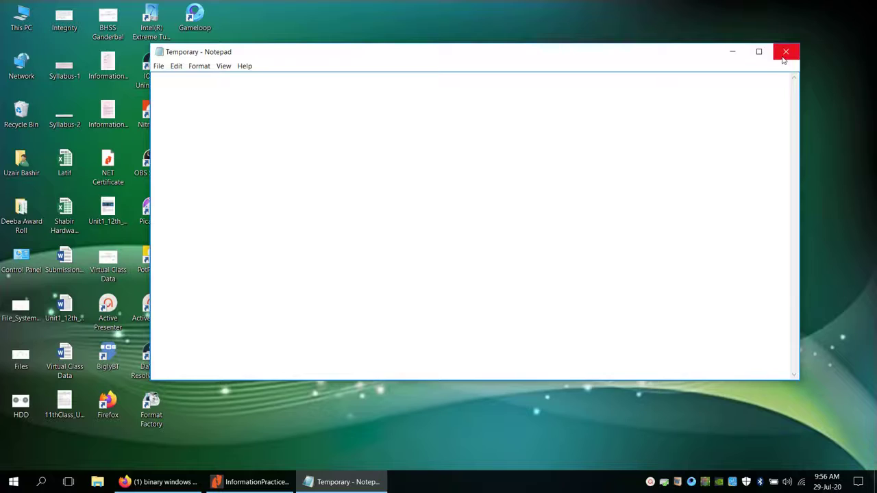
left_click(787, 50)
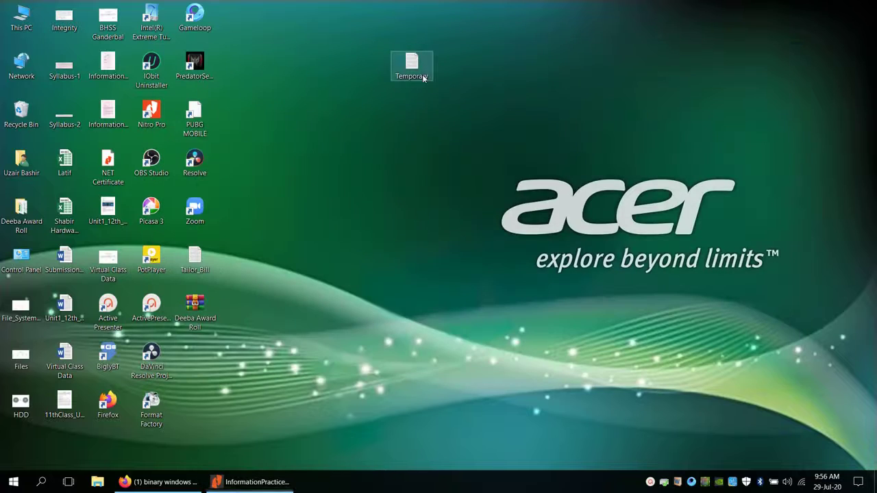
right_click(421, 71)
left_click(479, 363)
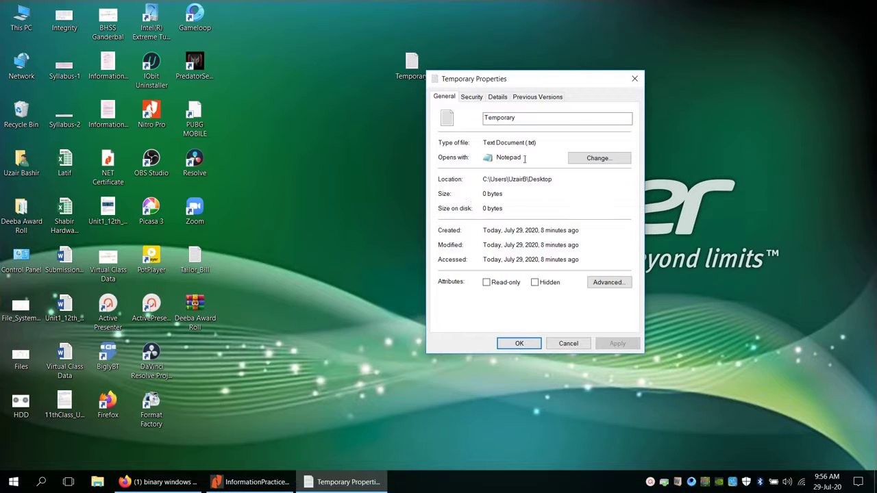
left_click(634, 79)
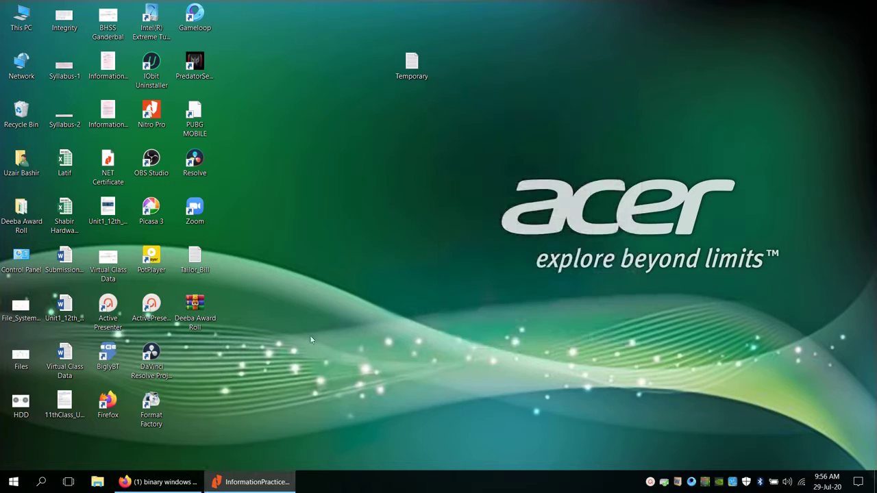
- Reopen the Files image from the desktop with Picasa Photo Viewer to view the file-type diagram
right_click(32, 364)
mouse_move(180, 277)
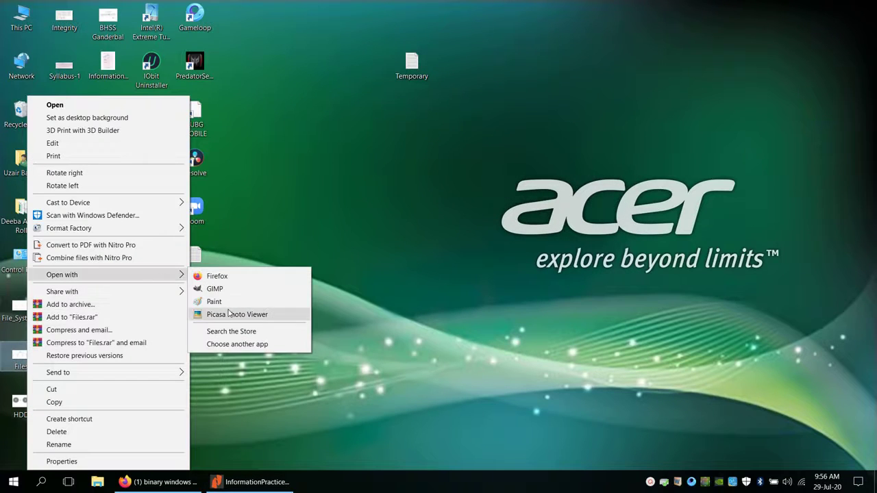
left_click(231, 314)
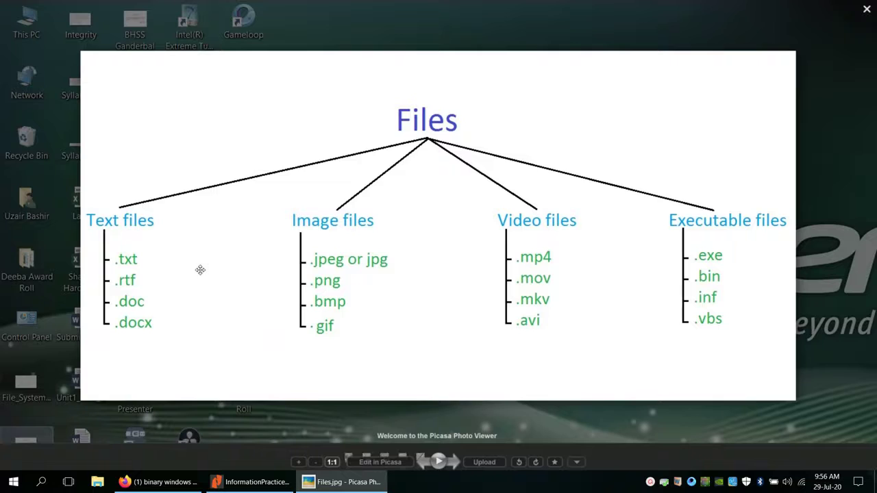